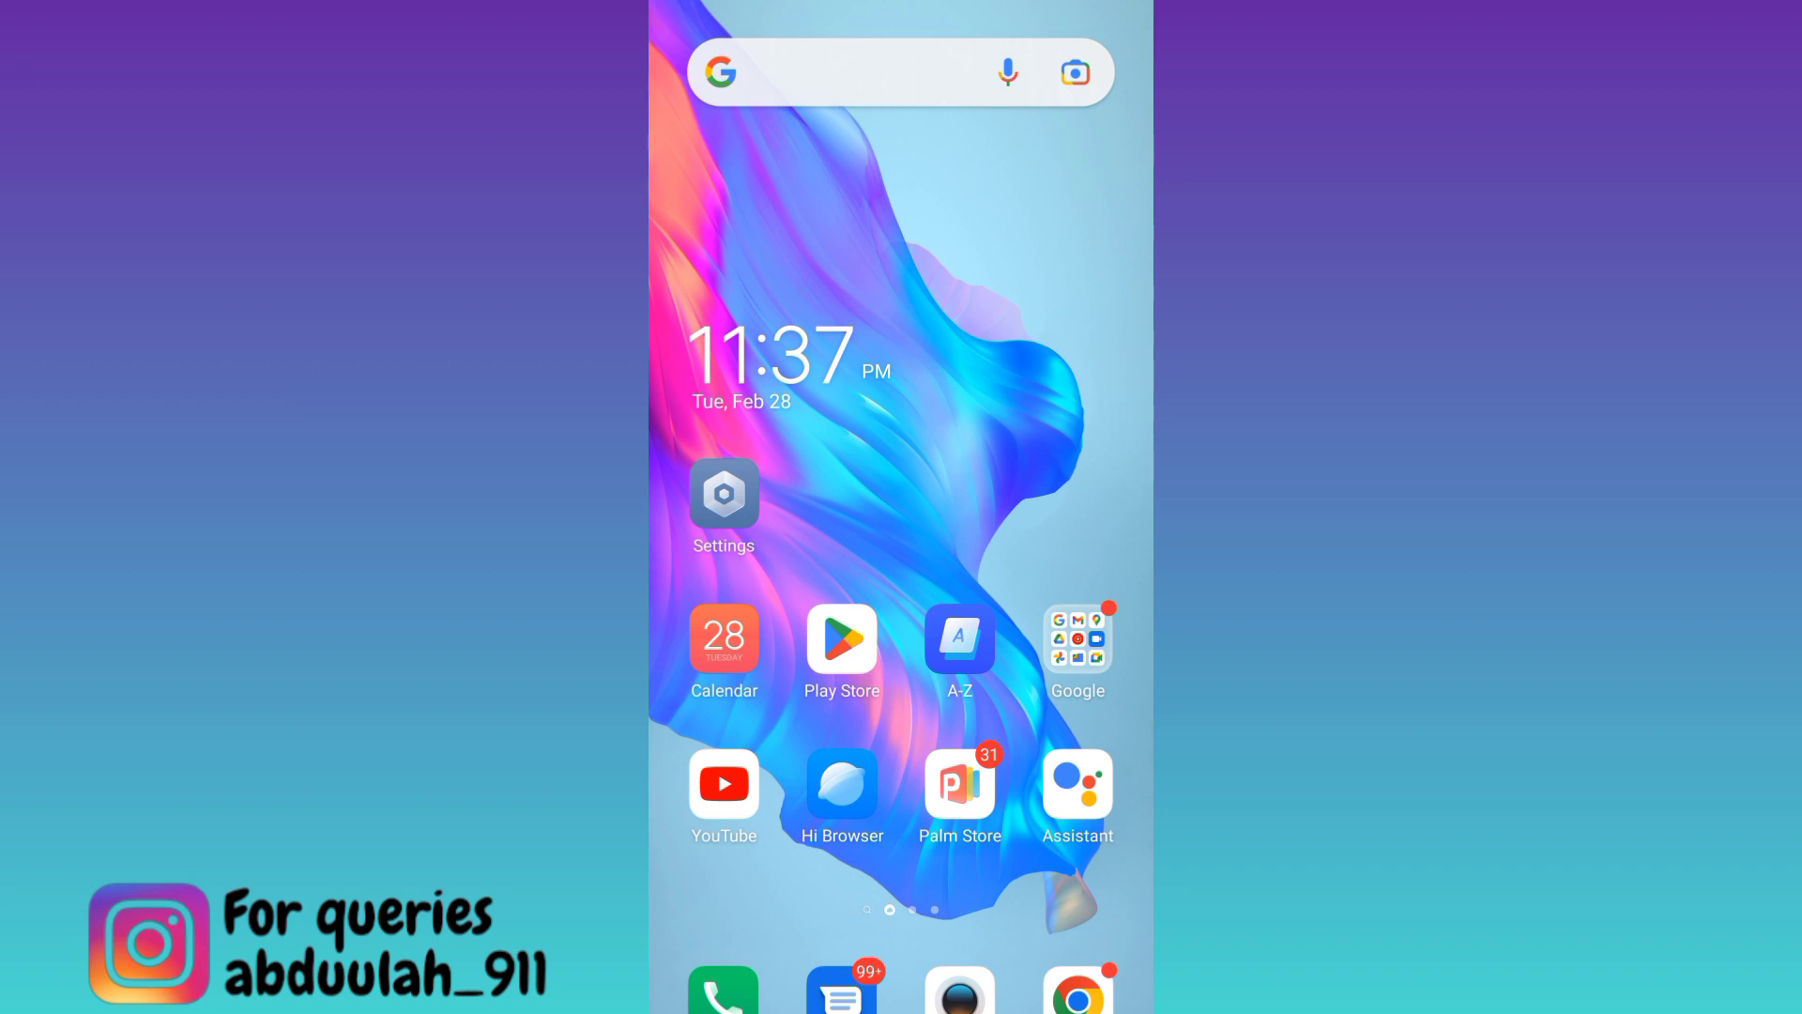
Step: Open Gmail from the Google folder and show the signed-in accounts list
{"action": "left_click", "coordinate": [1077, 640]}
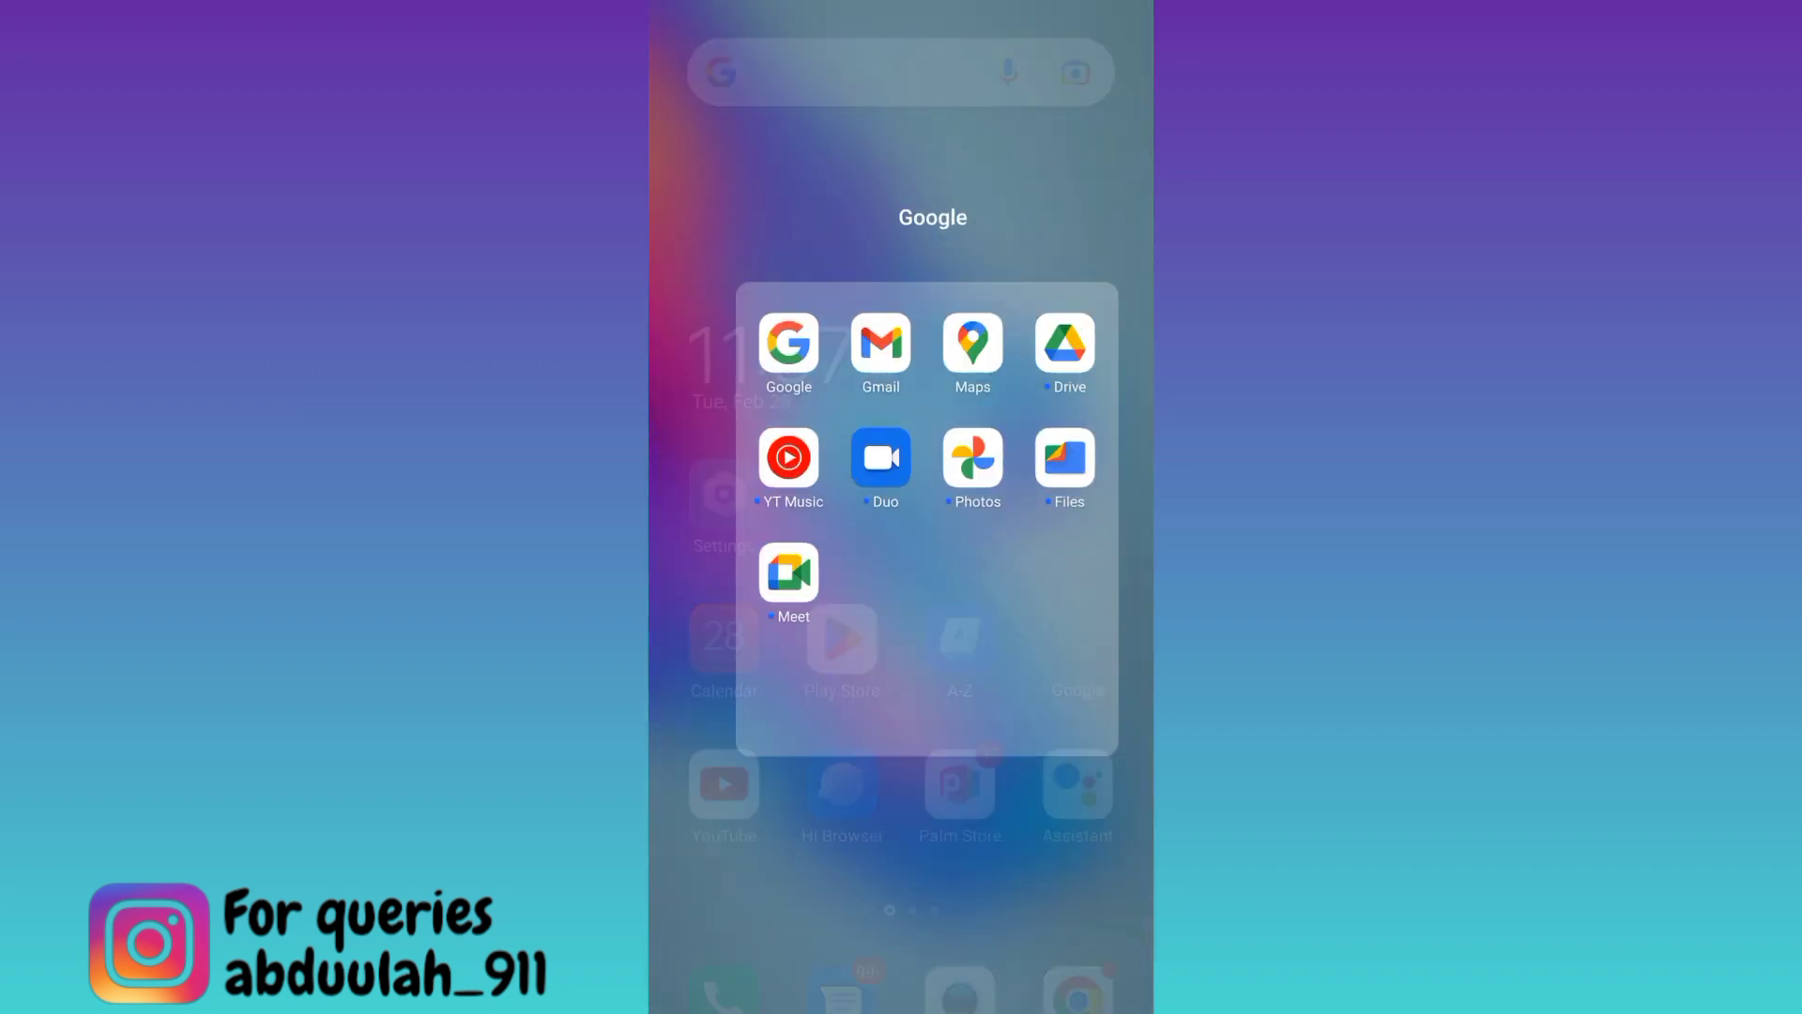
{"action": "left_click", "coordinate": [847, 302]}
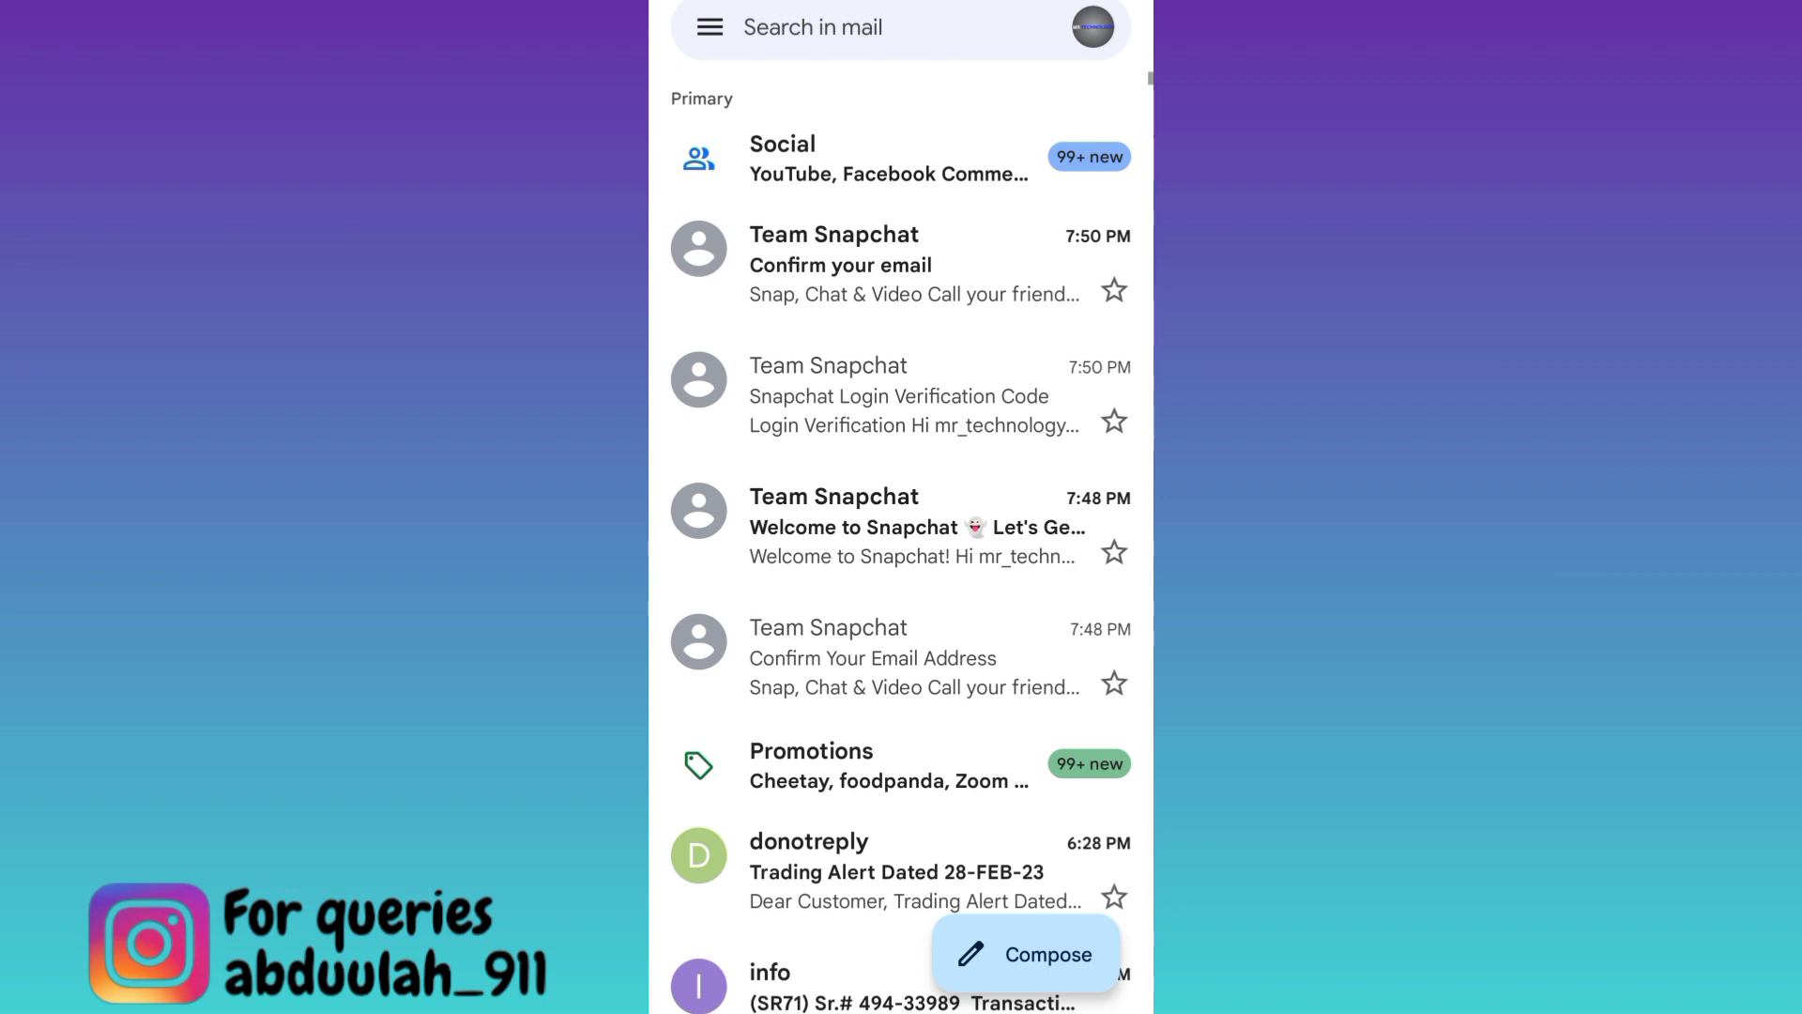
{"action": "left_click", "coordinate": [1094, 27]}
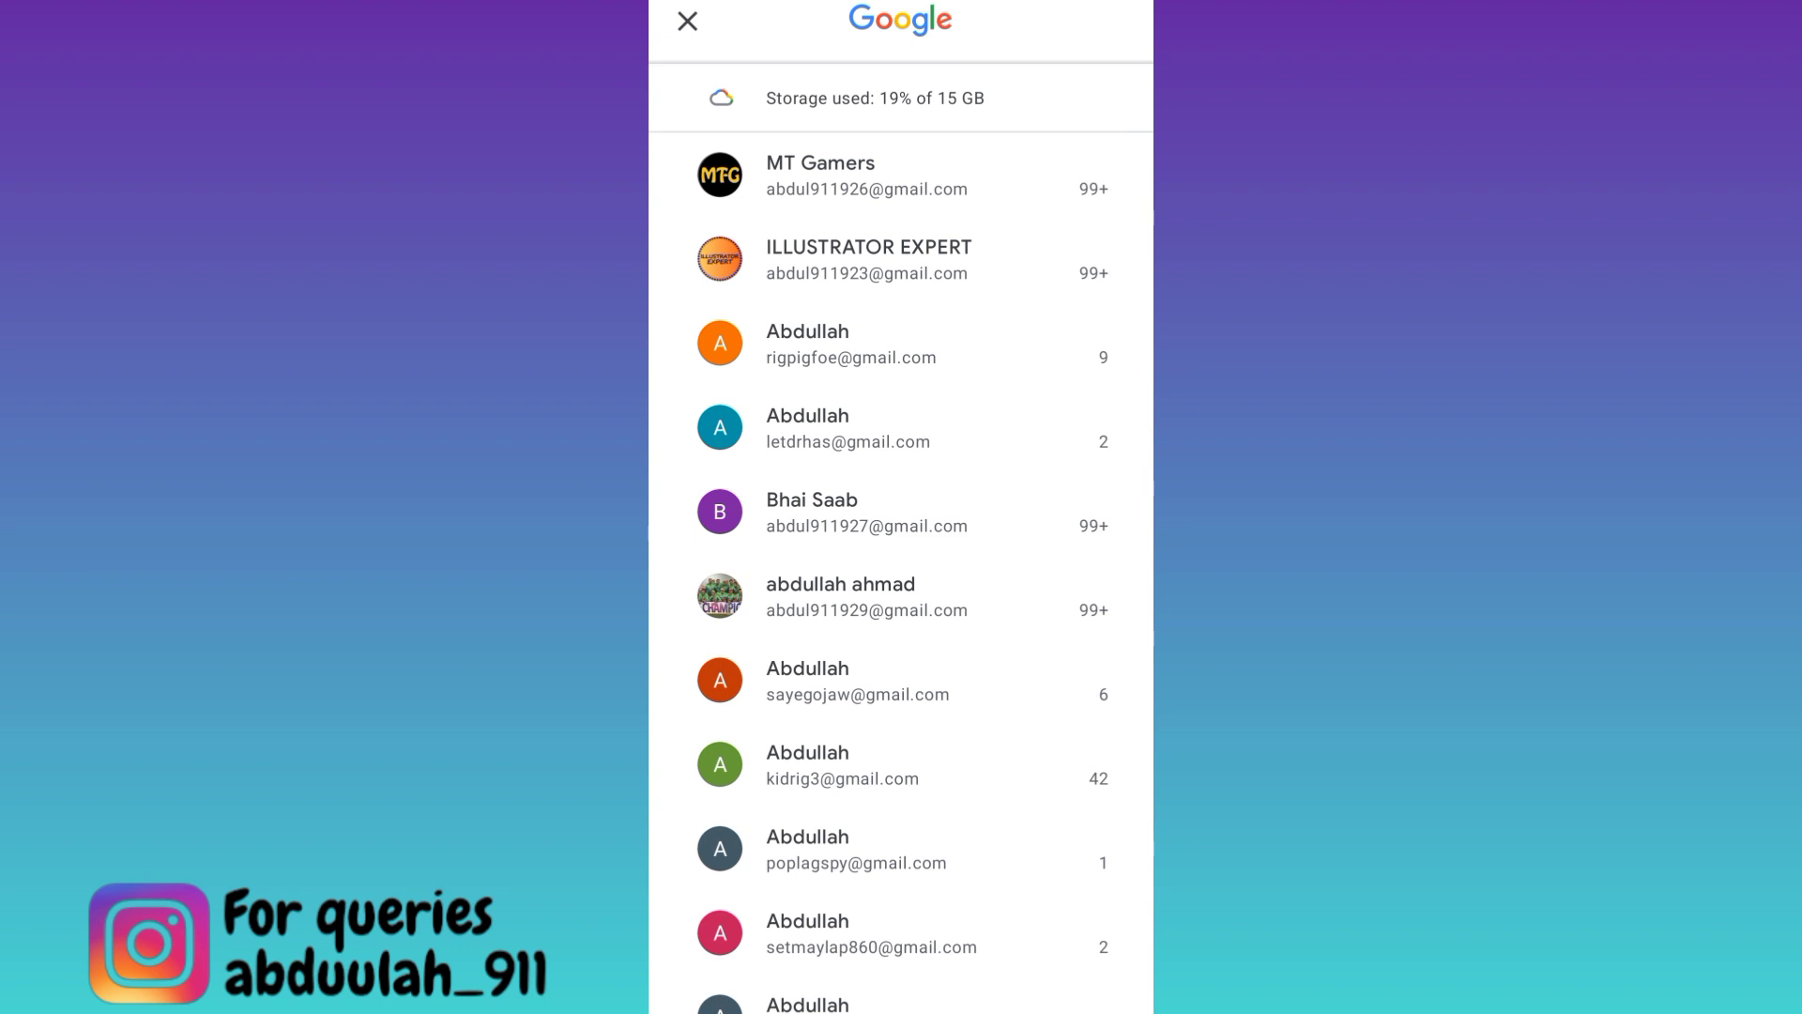
{"action": "scroll", "coordinate": [902, 536], "scroll_direction": "down", "scroll_amount": 5}
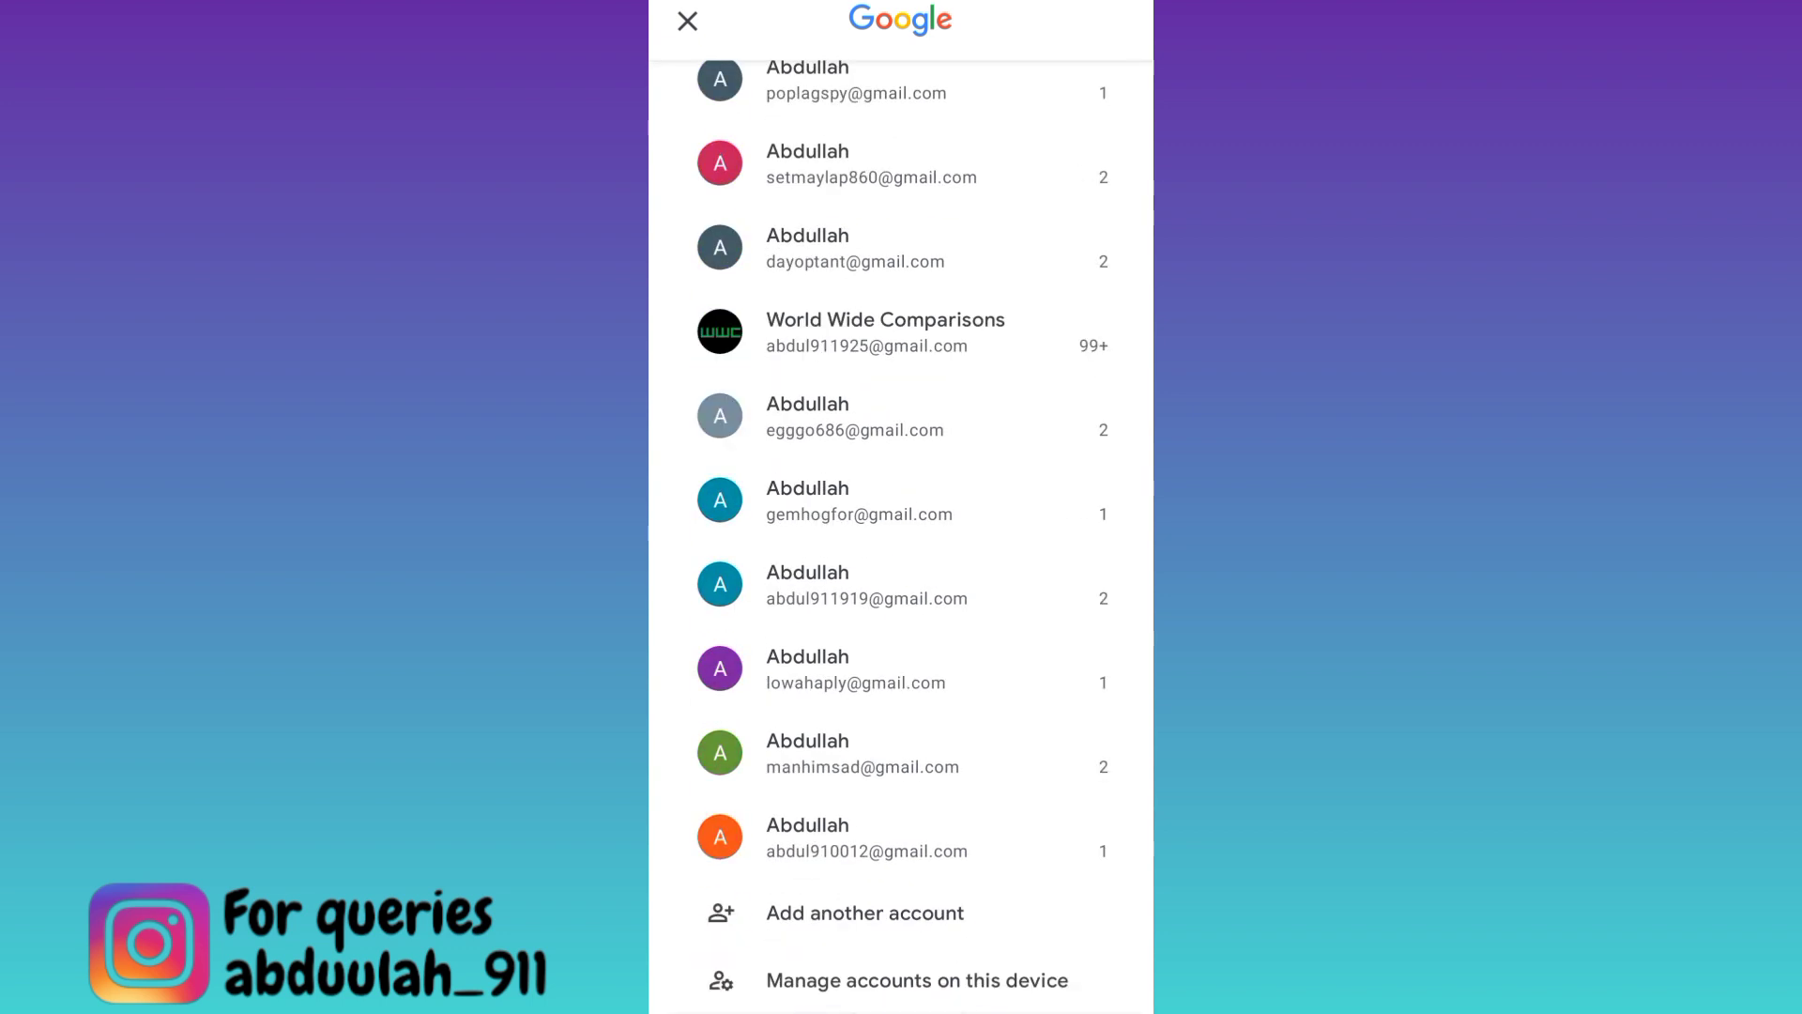
Step: Add a Google account via Create account > For myself, with first name Abdullah
{"action": "left_click", "coordinate": [864, 912]}
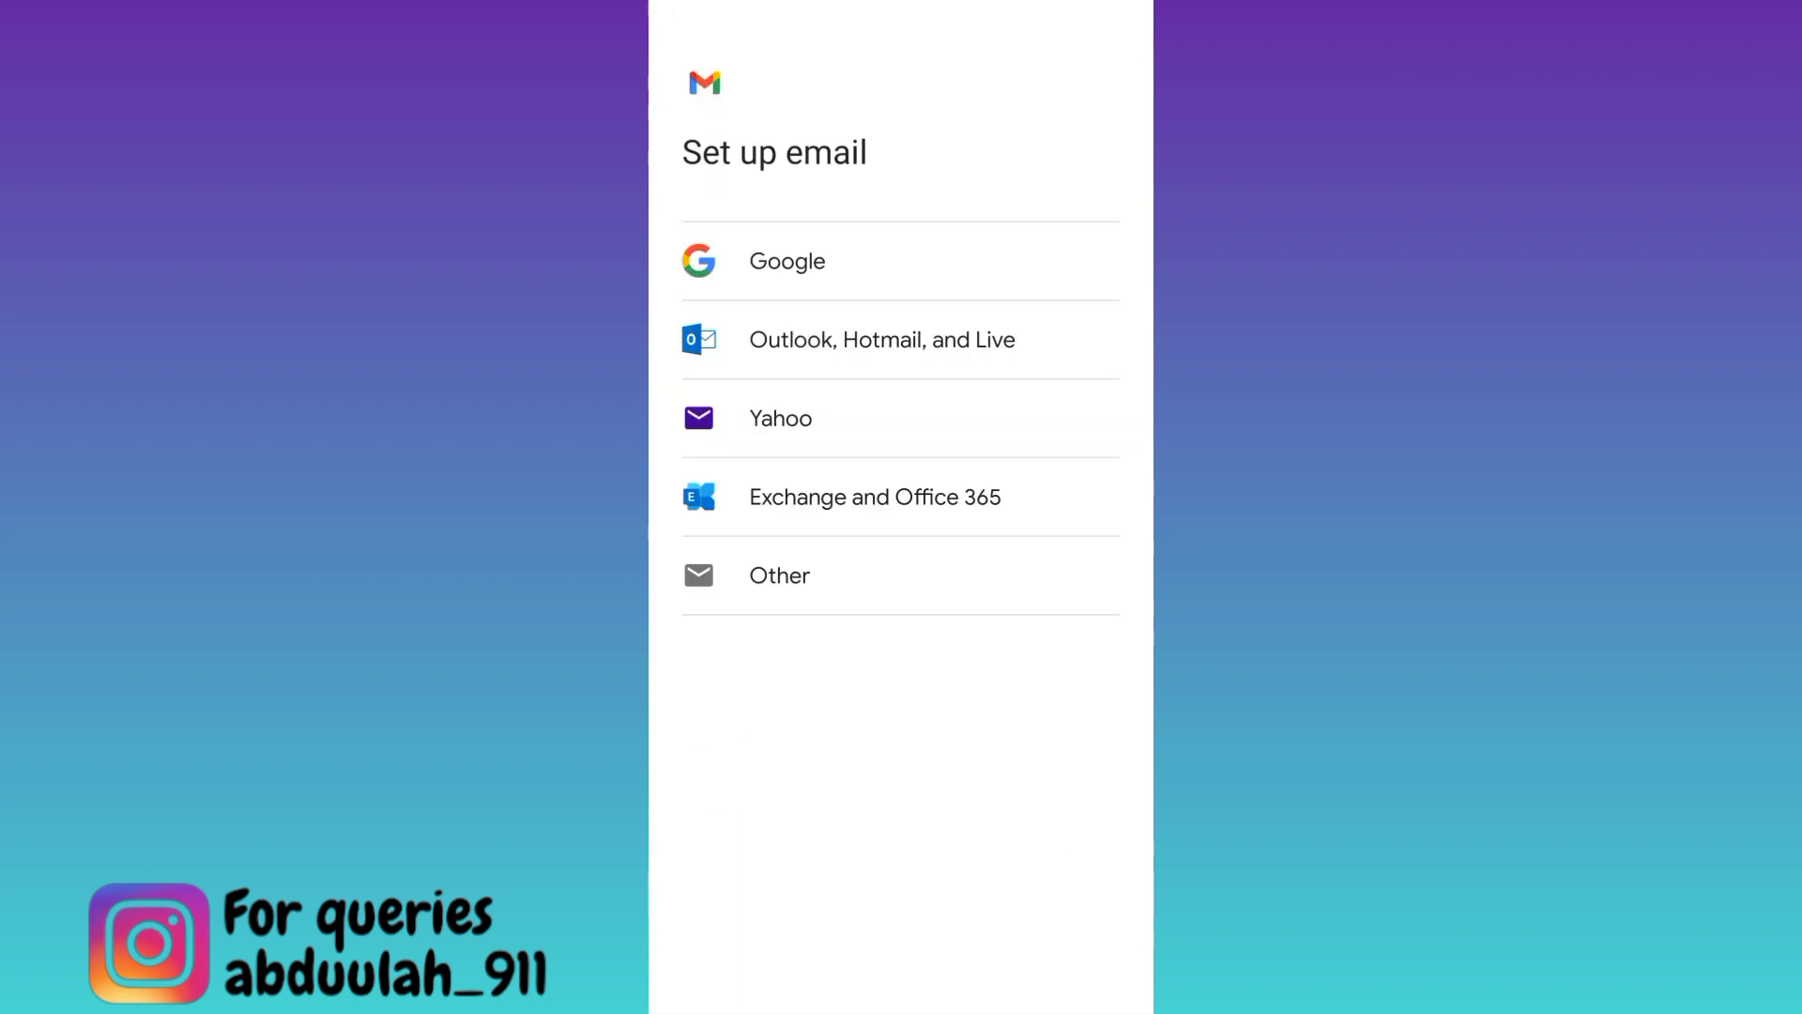
{"action": "left_click", "coordinate": [788, 261]}
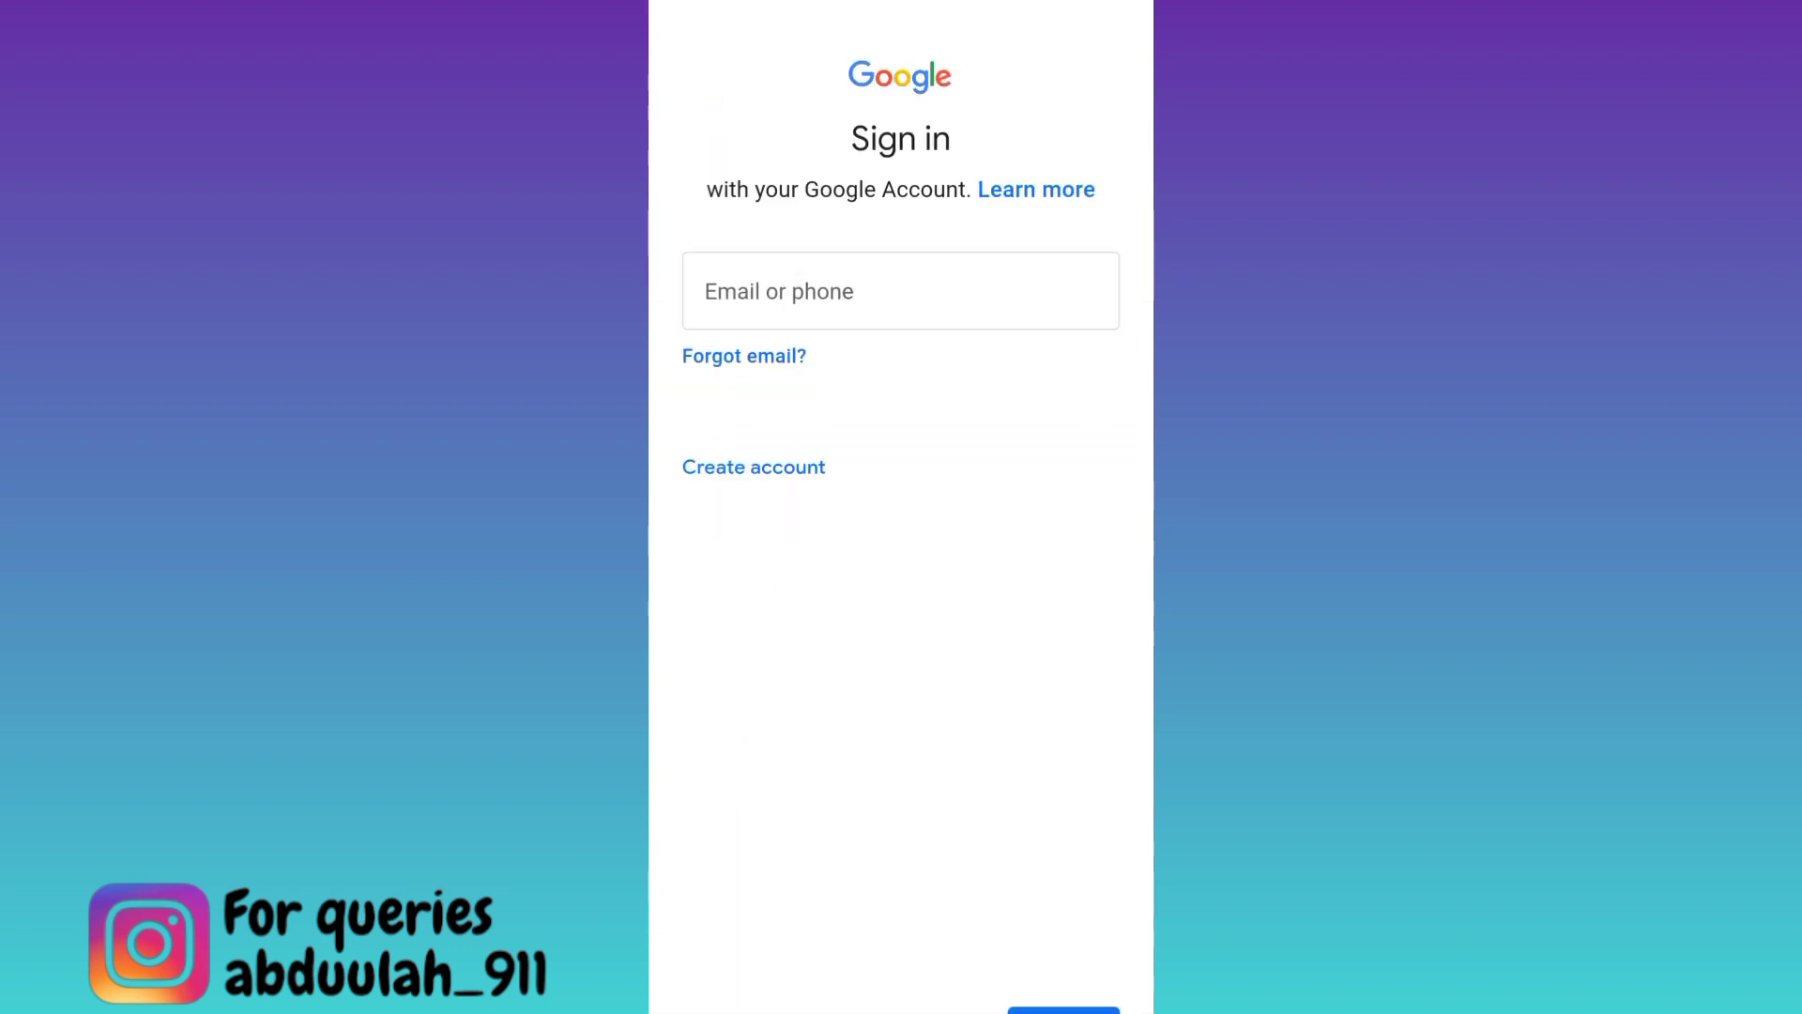
{"action": "left_click", "coordinate": [753, 465]}
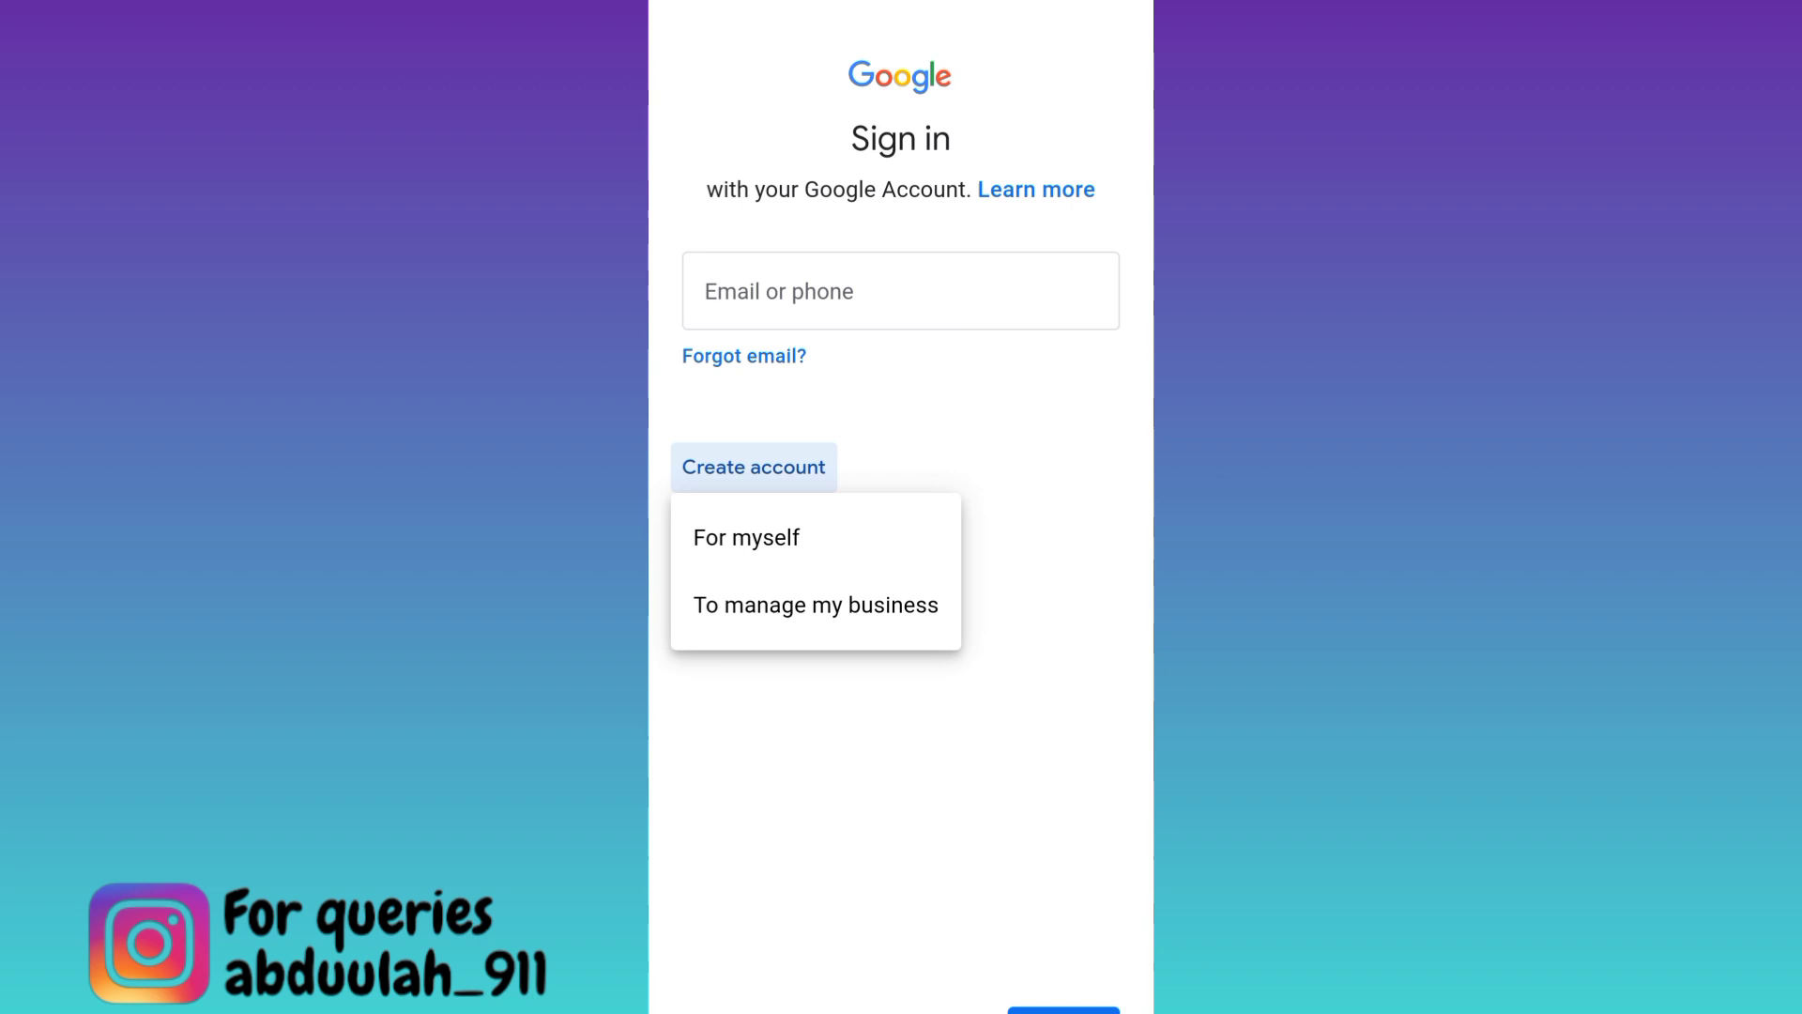
{"action": "left_click", "coordinate": [746, 536]}
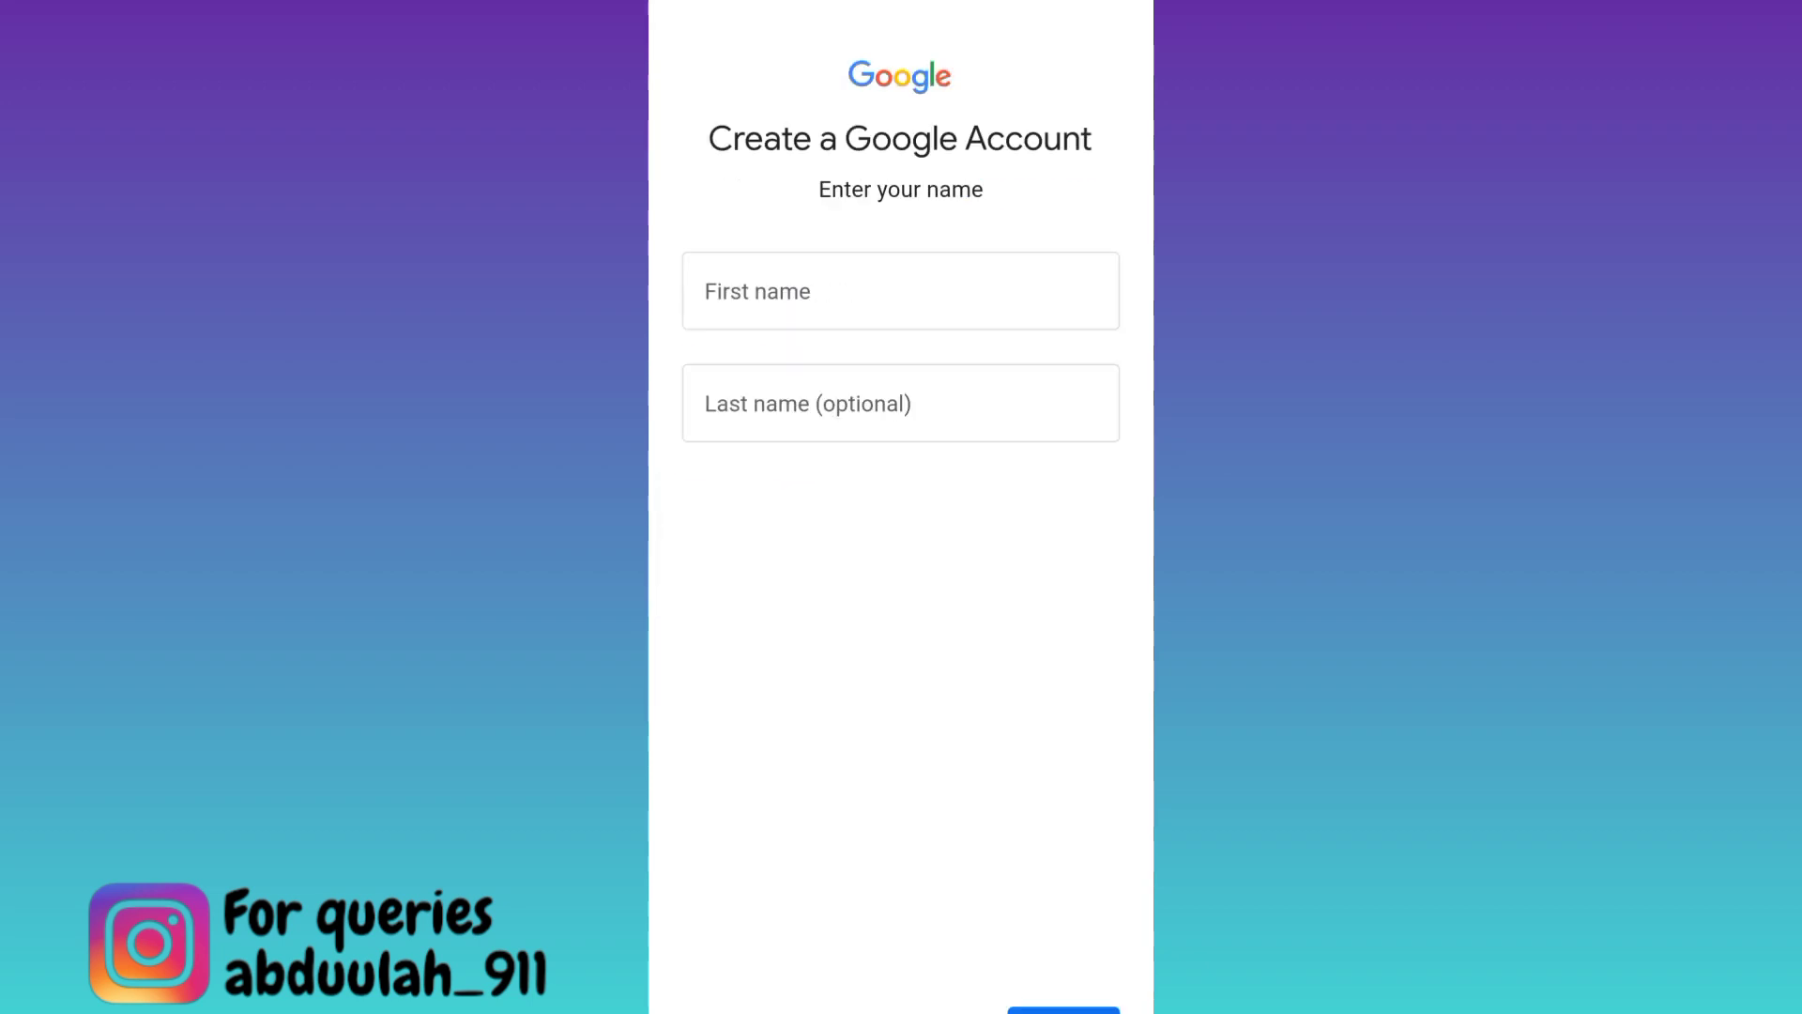
{"action": "type", "text": "Abdullah"}
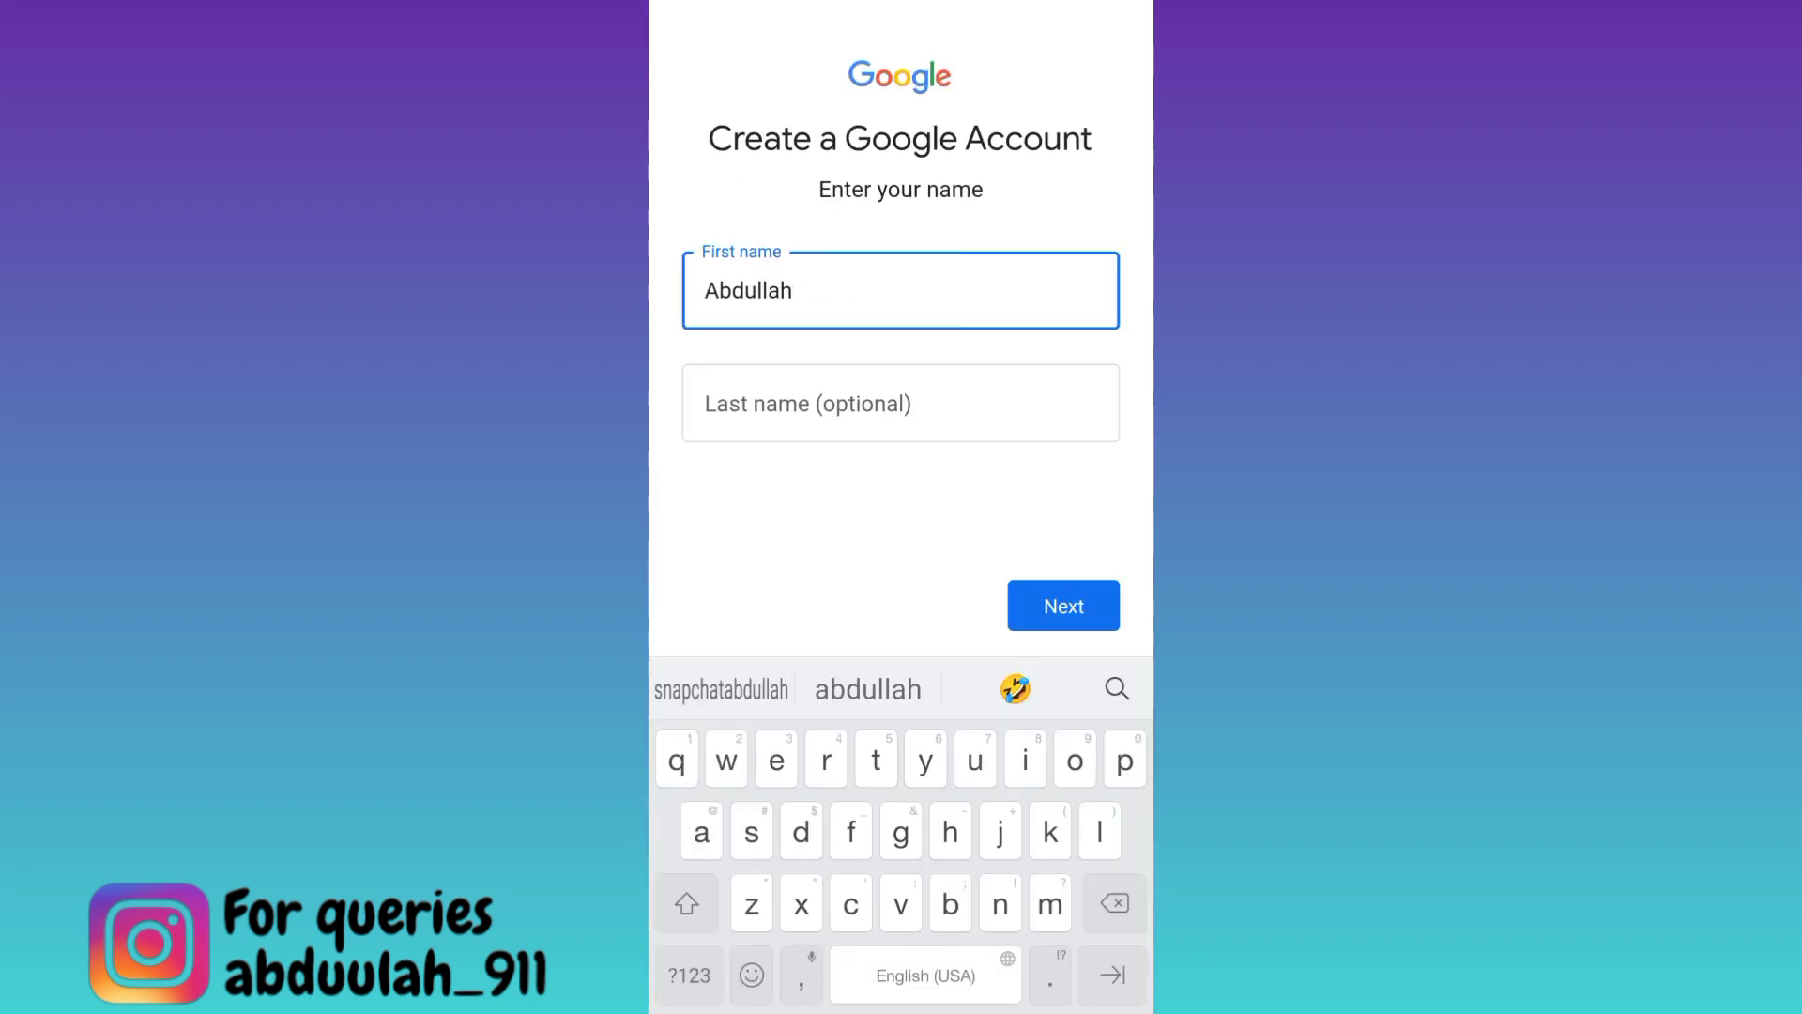
{"action": "left_click", "coordinate": [1064, 607]}
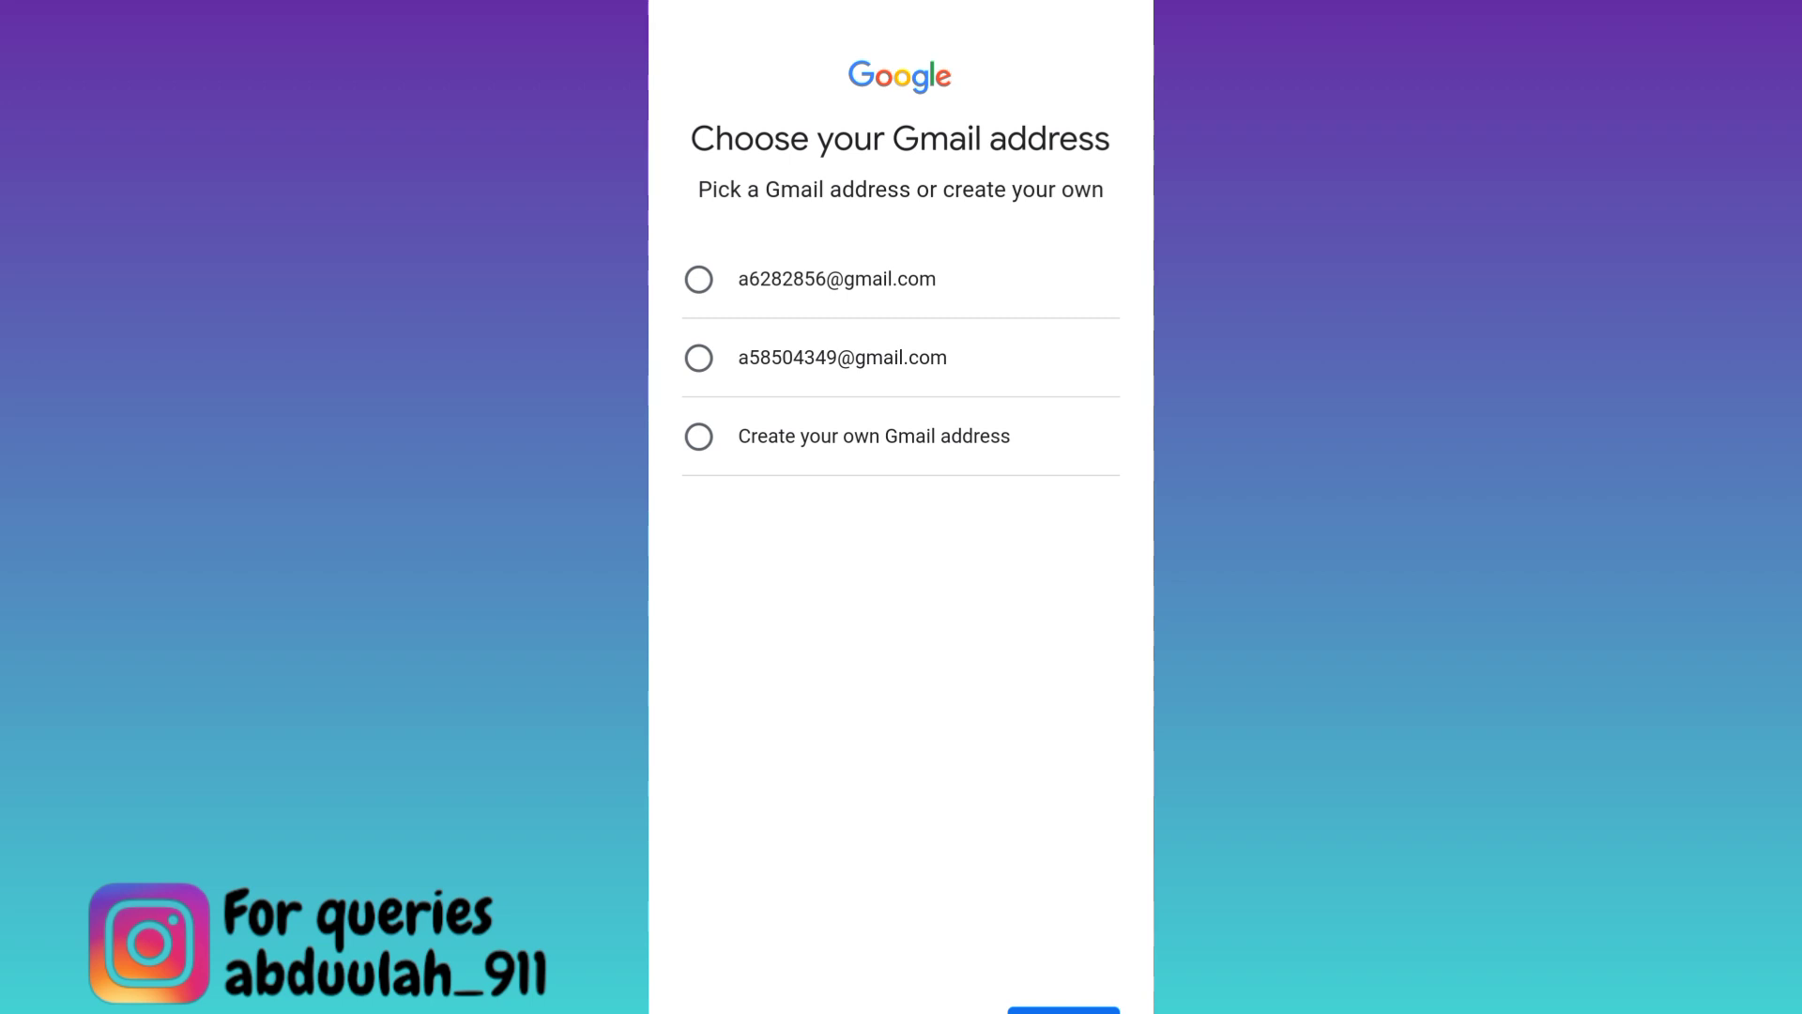
{"action": "left_click", "coordinate": [699, 438]}
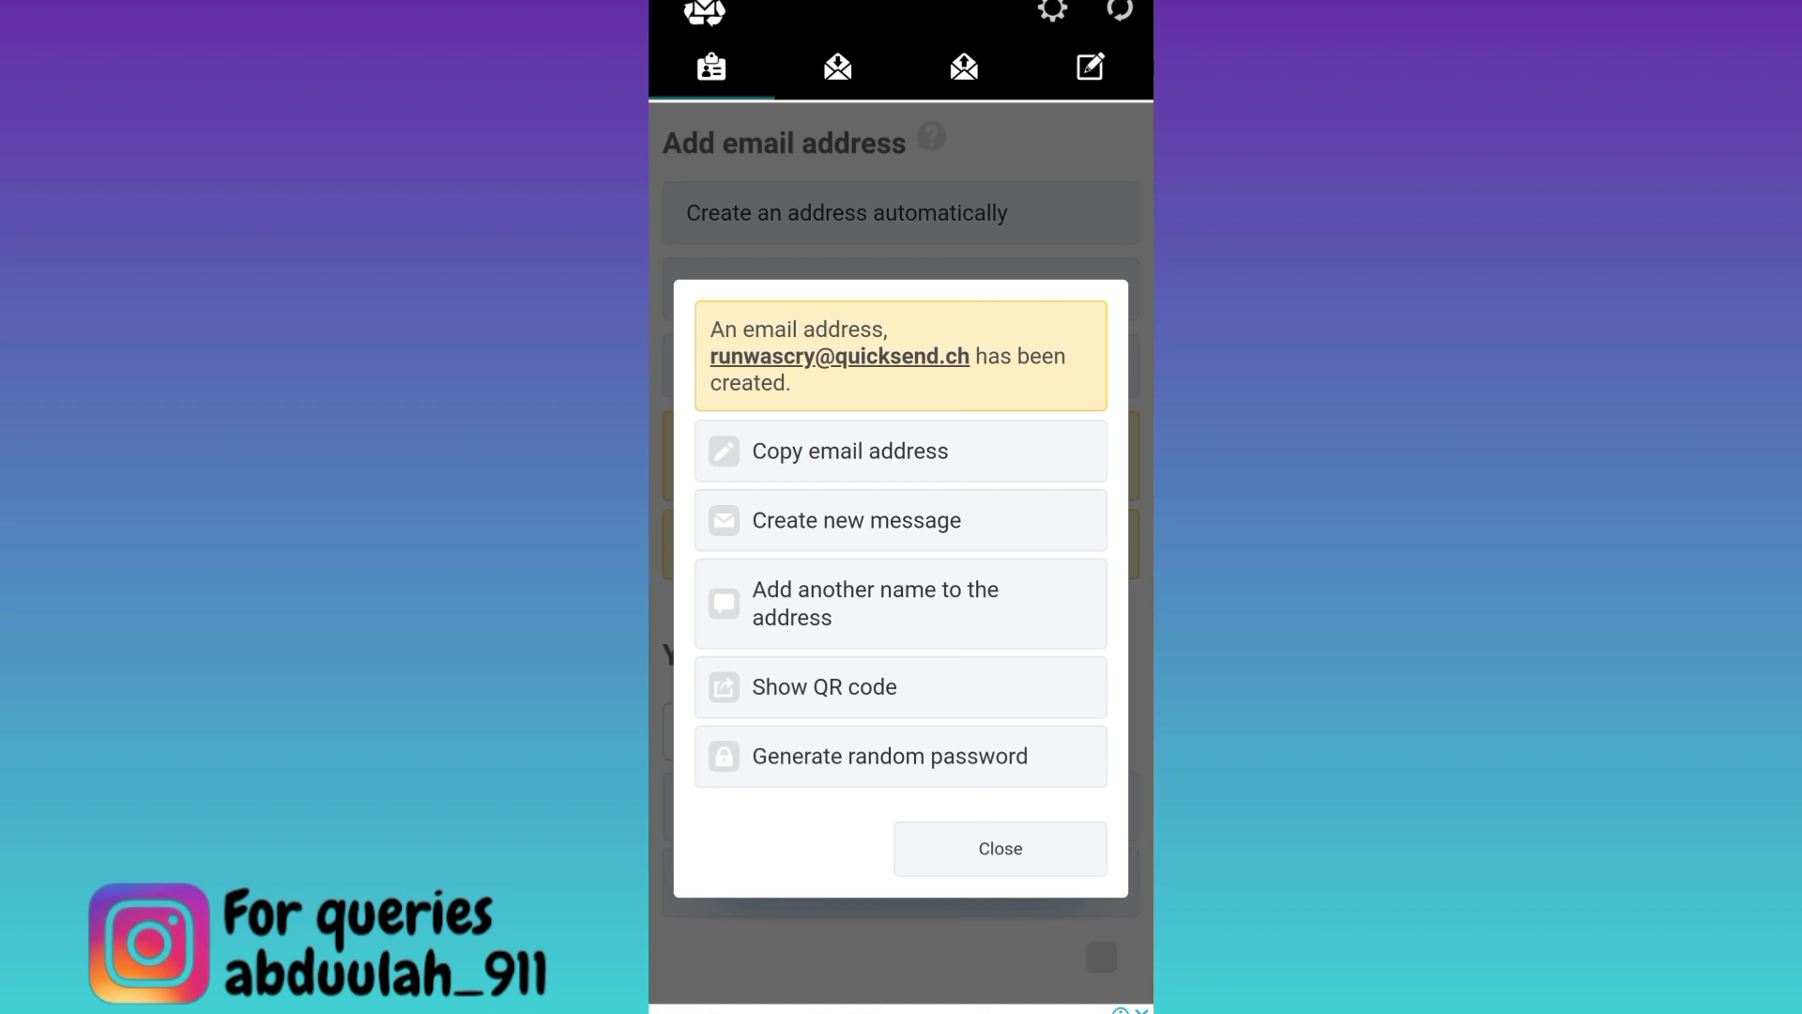
{"action": "left_click", "coordinate": [850, 451]}
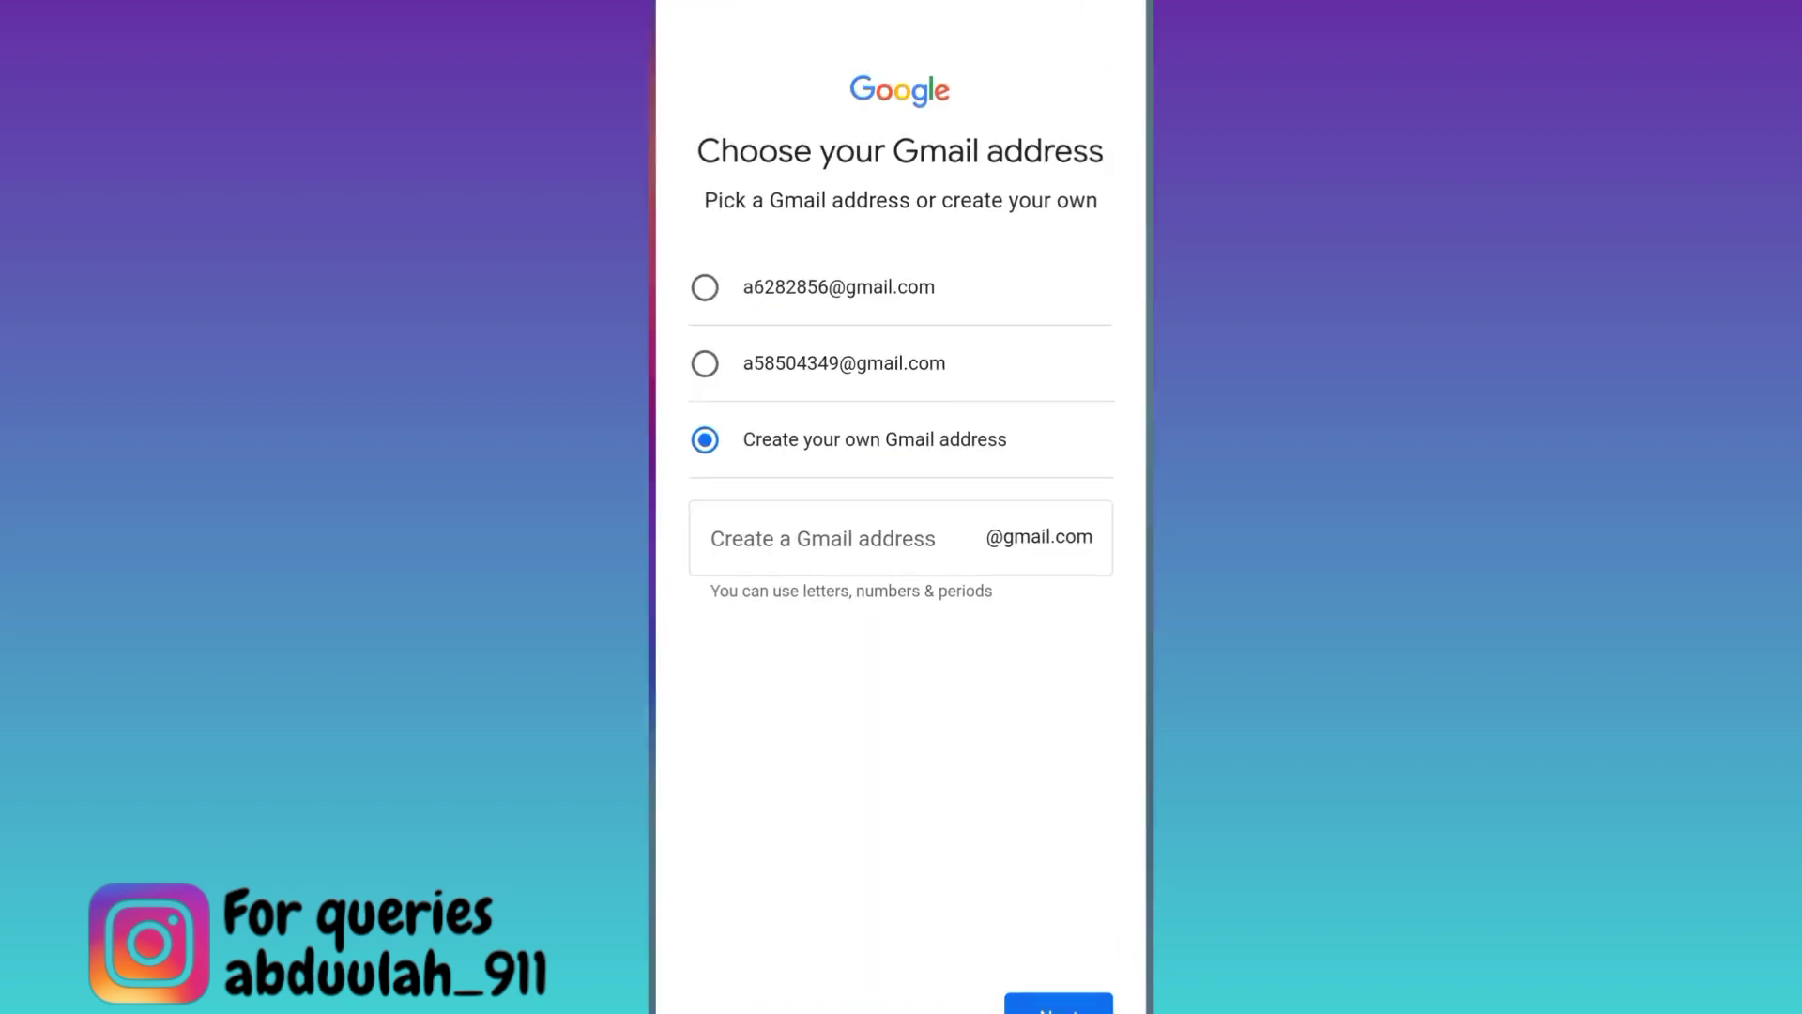
{"action": "left_click", "coordinate": [832, 539]}
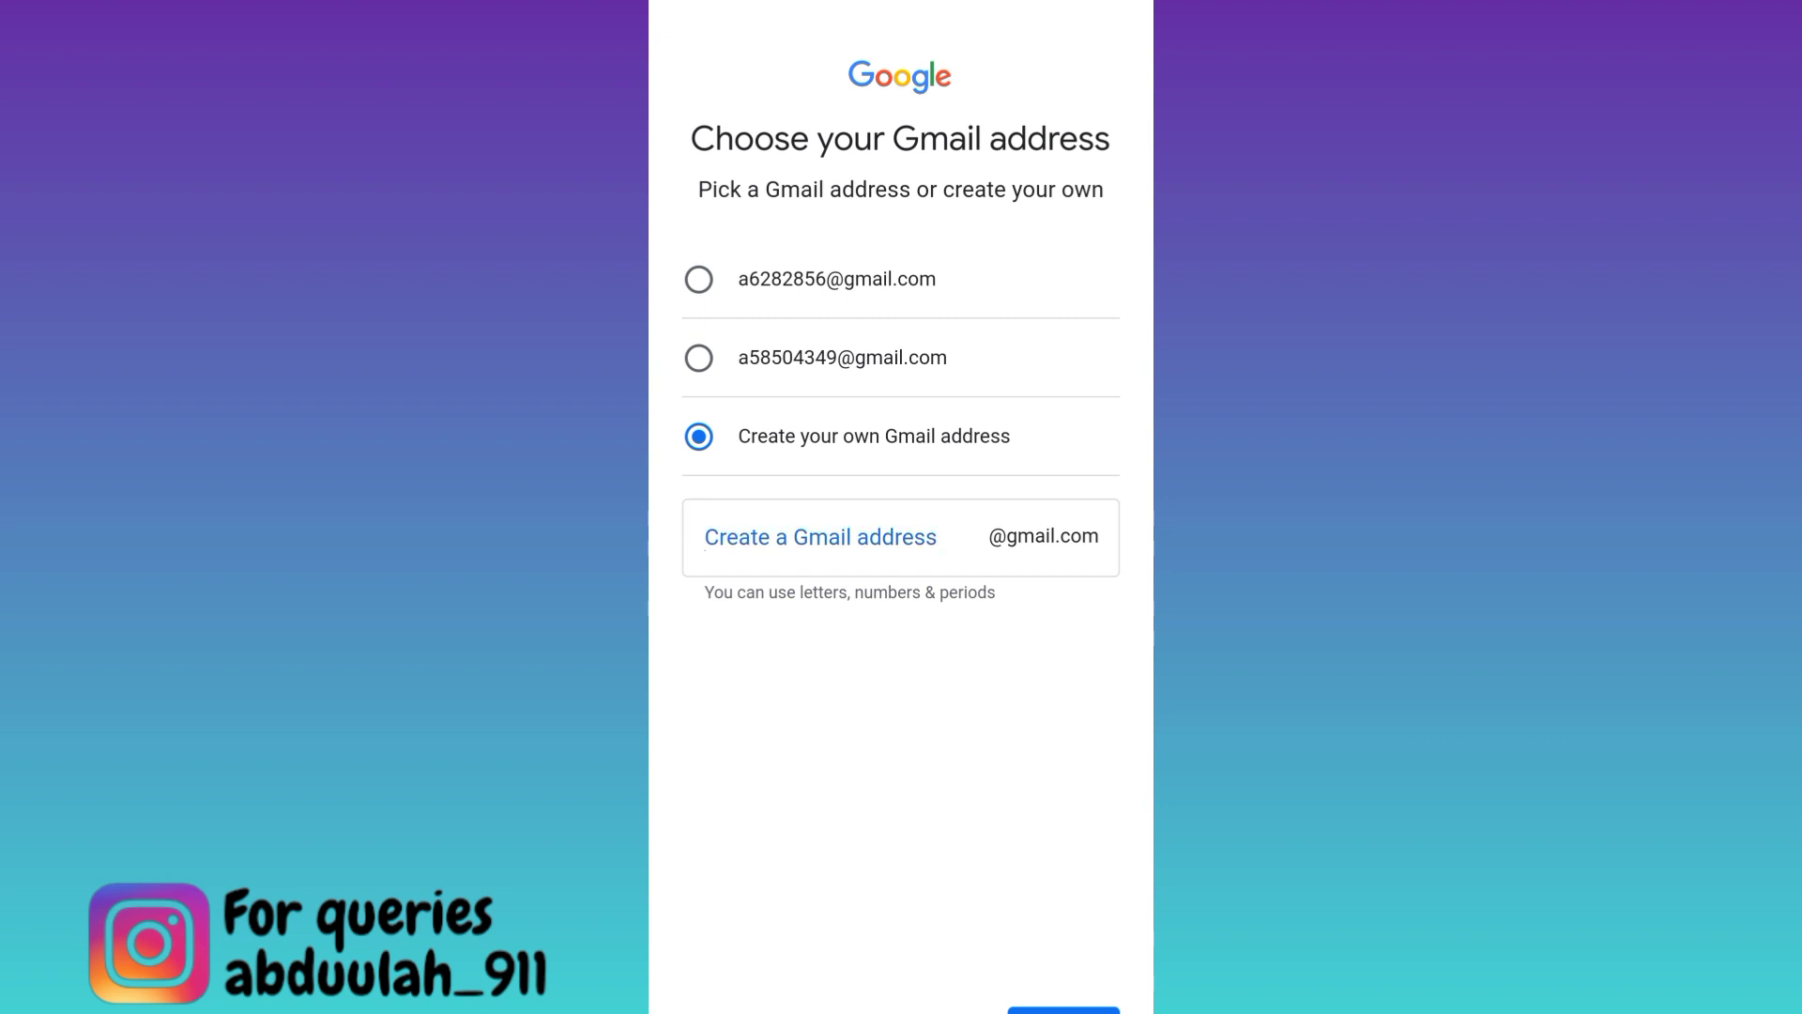
{"action": "left_click", "coordinate": [958, 538]}
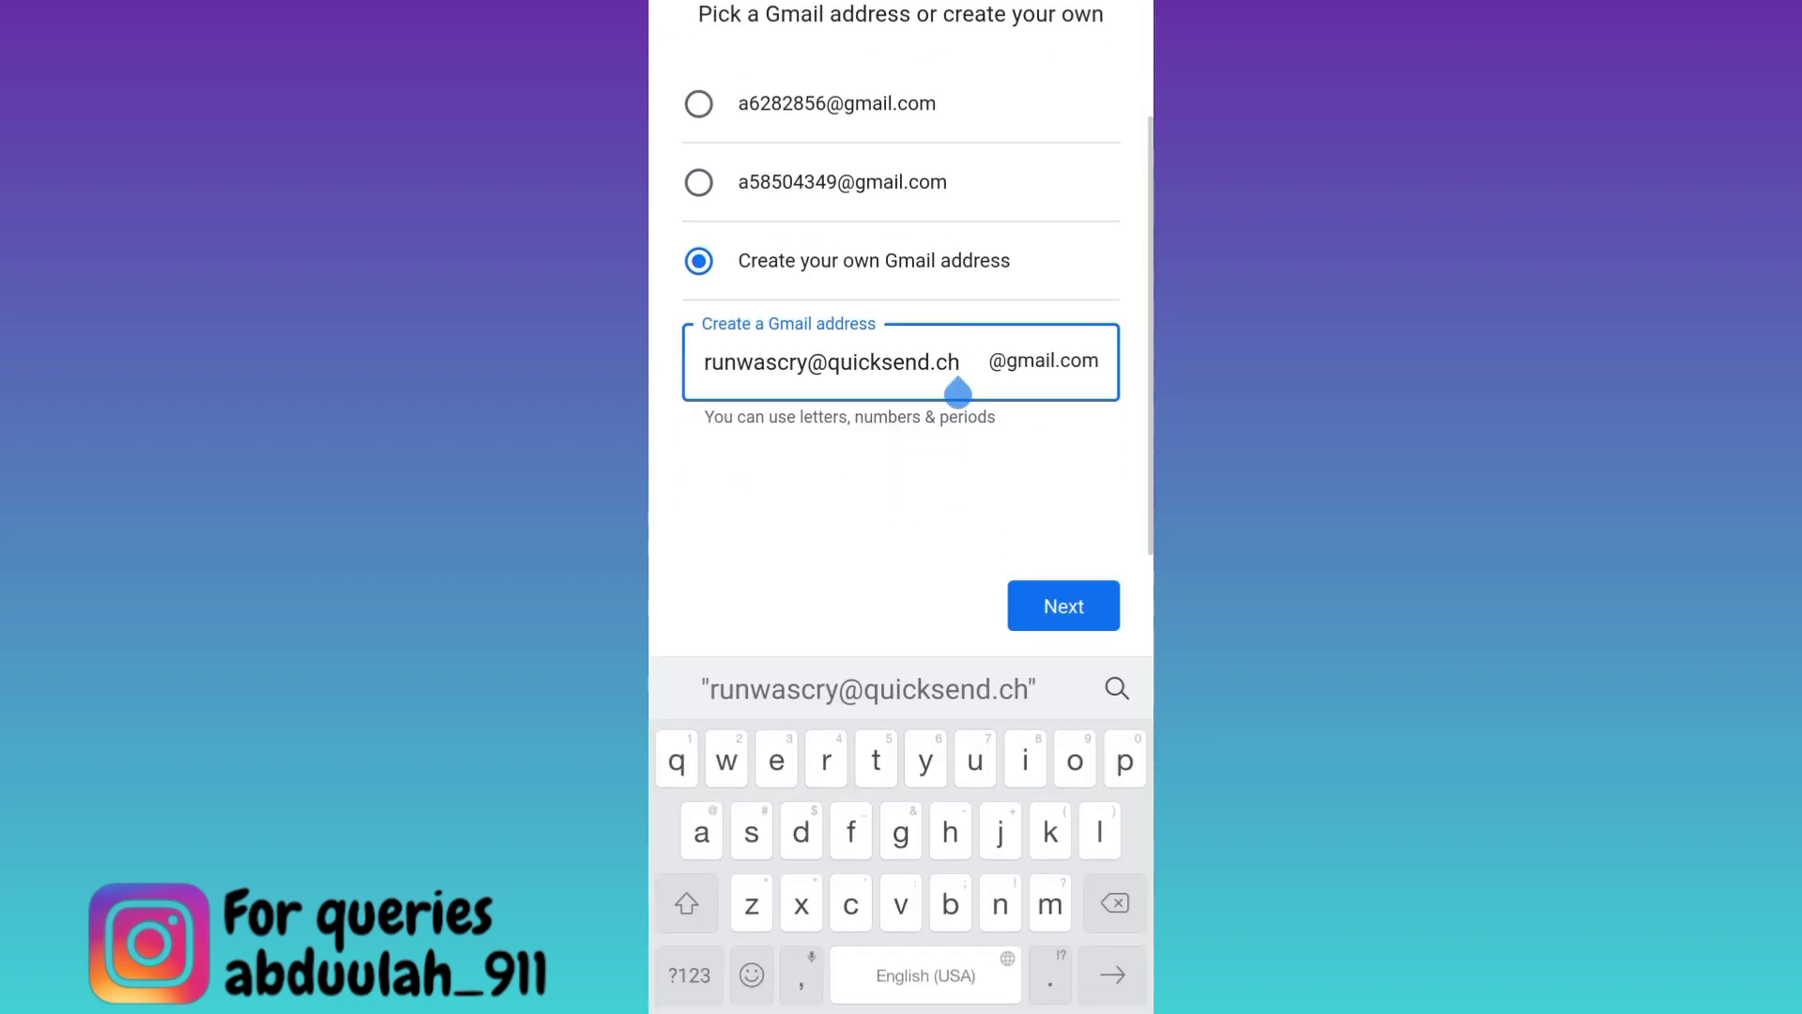
{"action": "key", "text": "BackSpace"}
{"action": "key", "text": "BackSpace"}
{"action": "key", "text": "BackSpace"}
{"action": "key", "text": "BackSpace"}
{"action": "key", "text": "BackSpace"}
{"action": "key", "text": "BackSpace"}
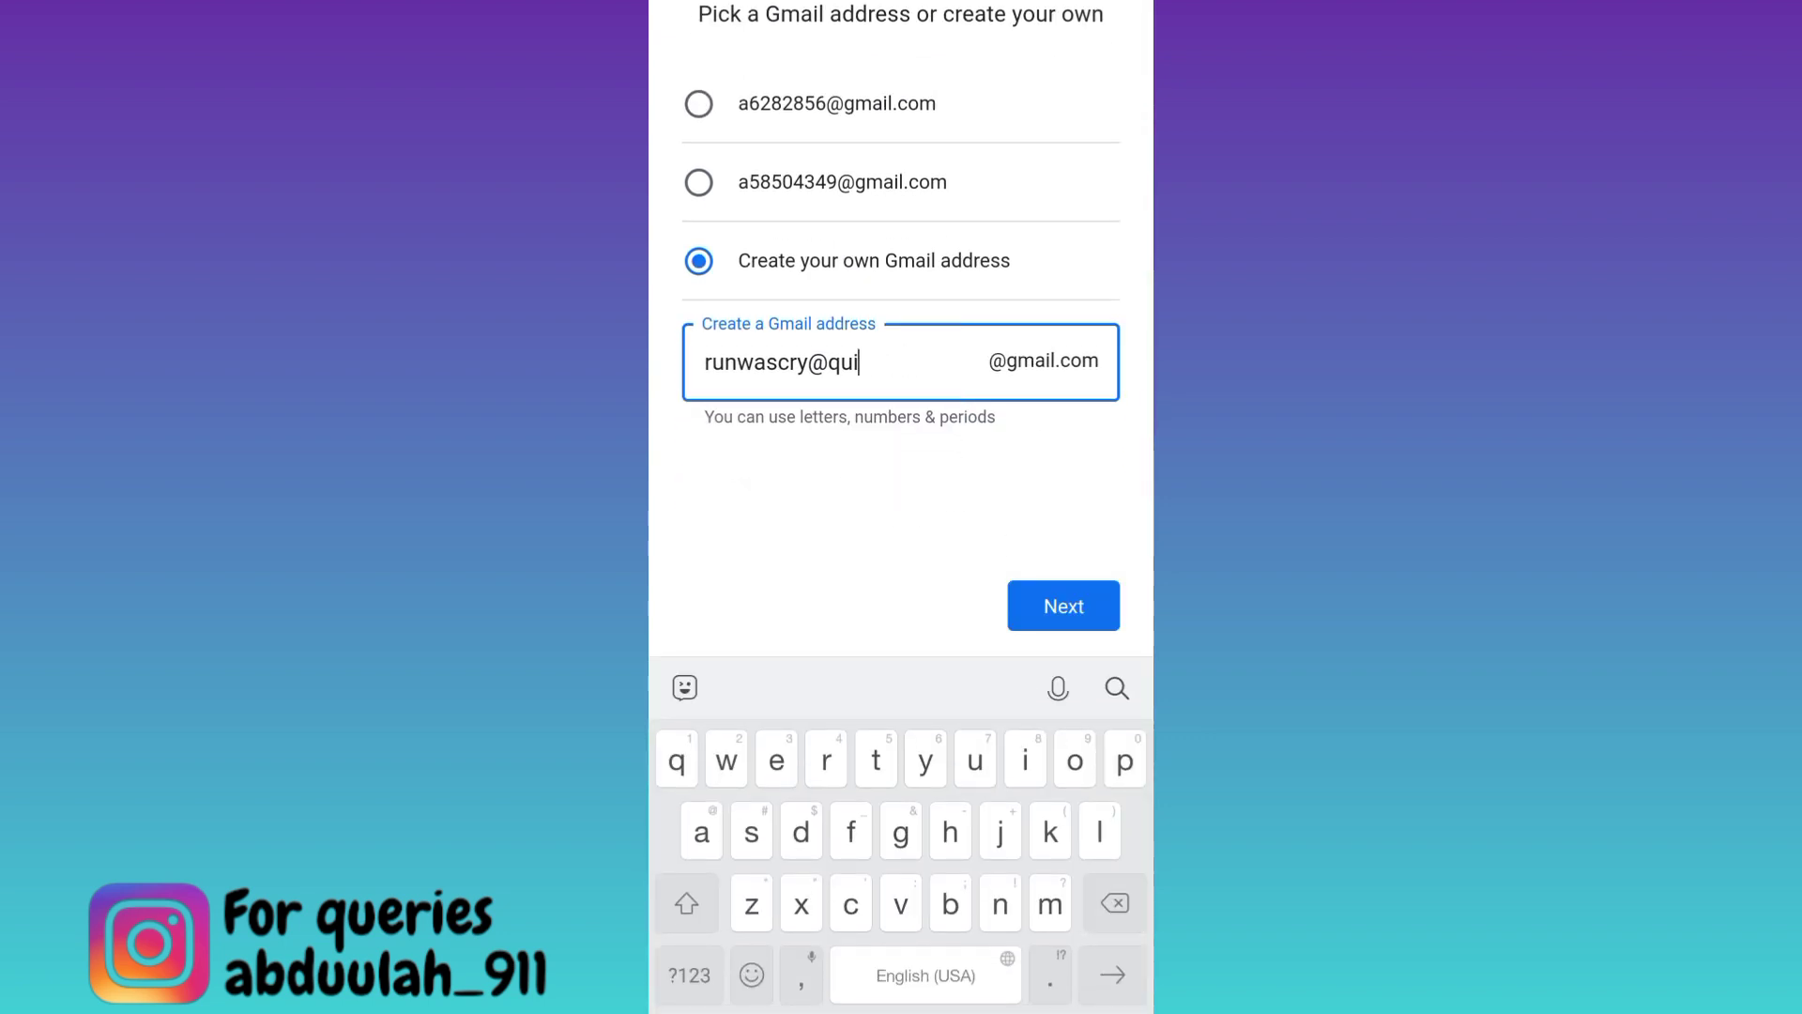
{"action": "key", "text": "BackSpace"}
{"action": "key", "text": "BackSpace"}
{"action": "key", "text": "BackSpace"}
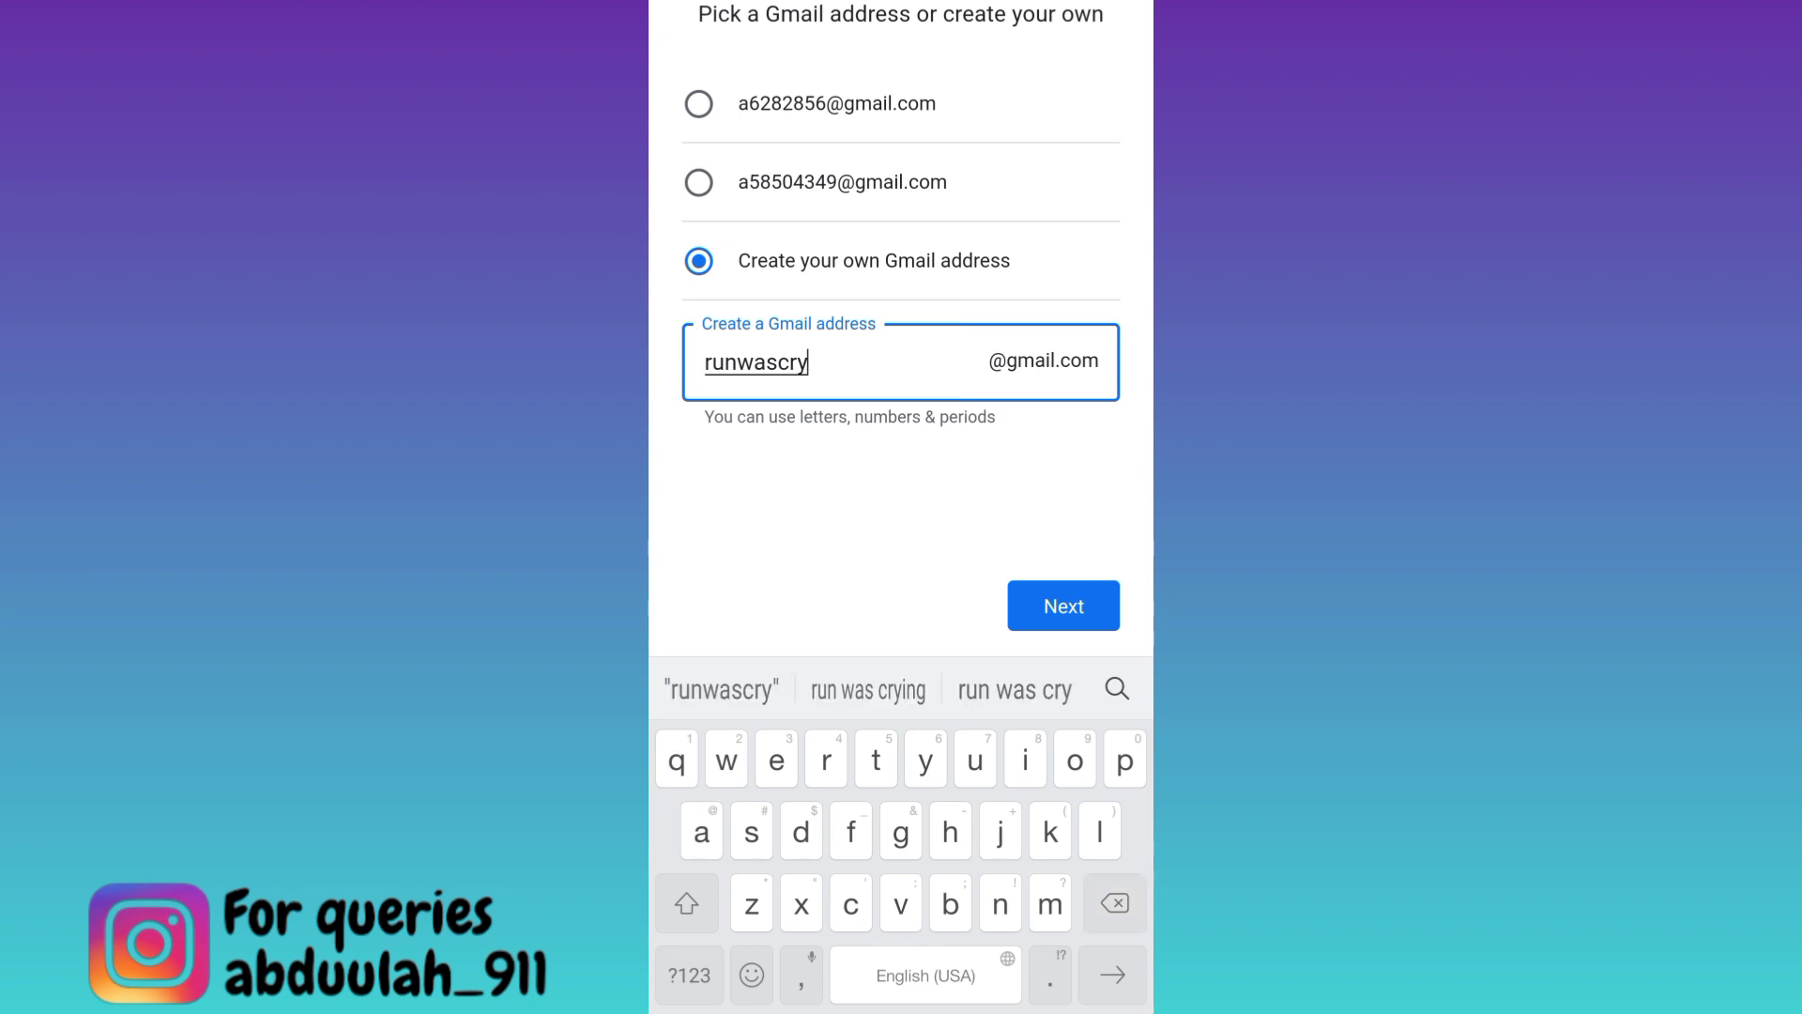
{"action": "key", "text": "Return"}
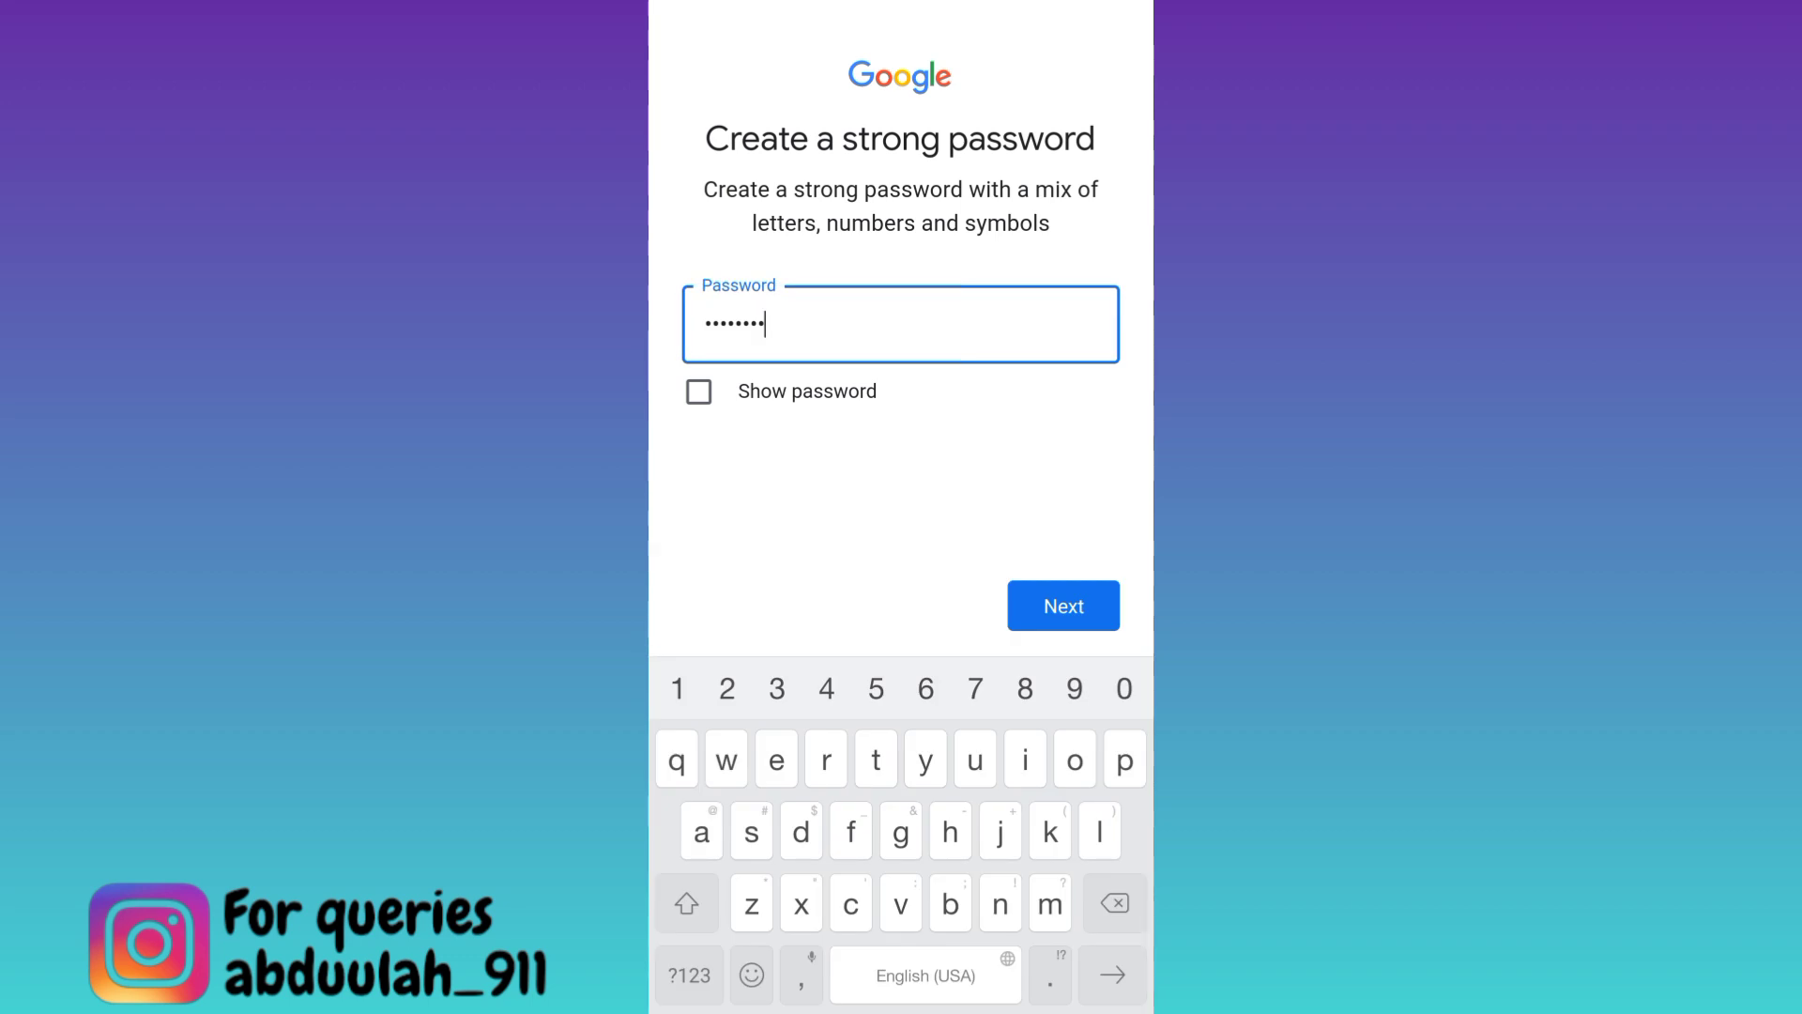
Step: Confirm the new password to reach the Add phone number page
{"action": "key", "text": "Return"}
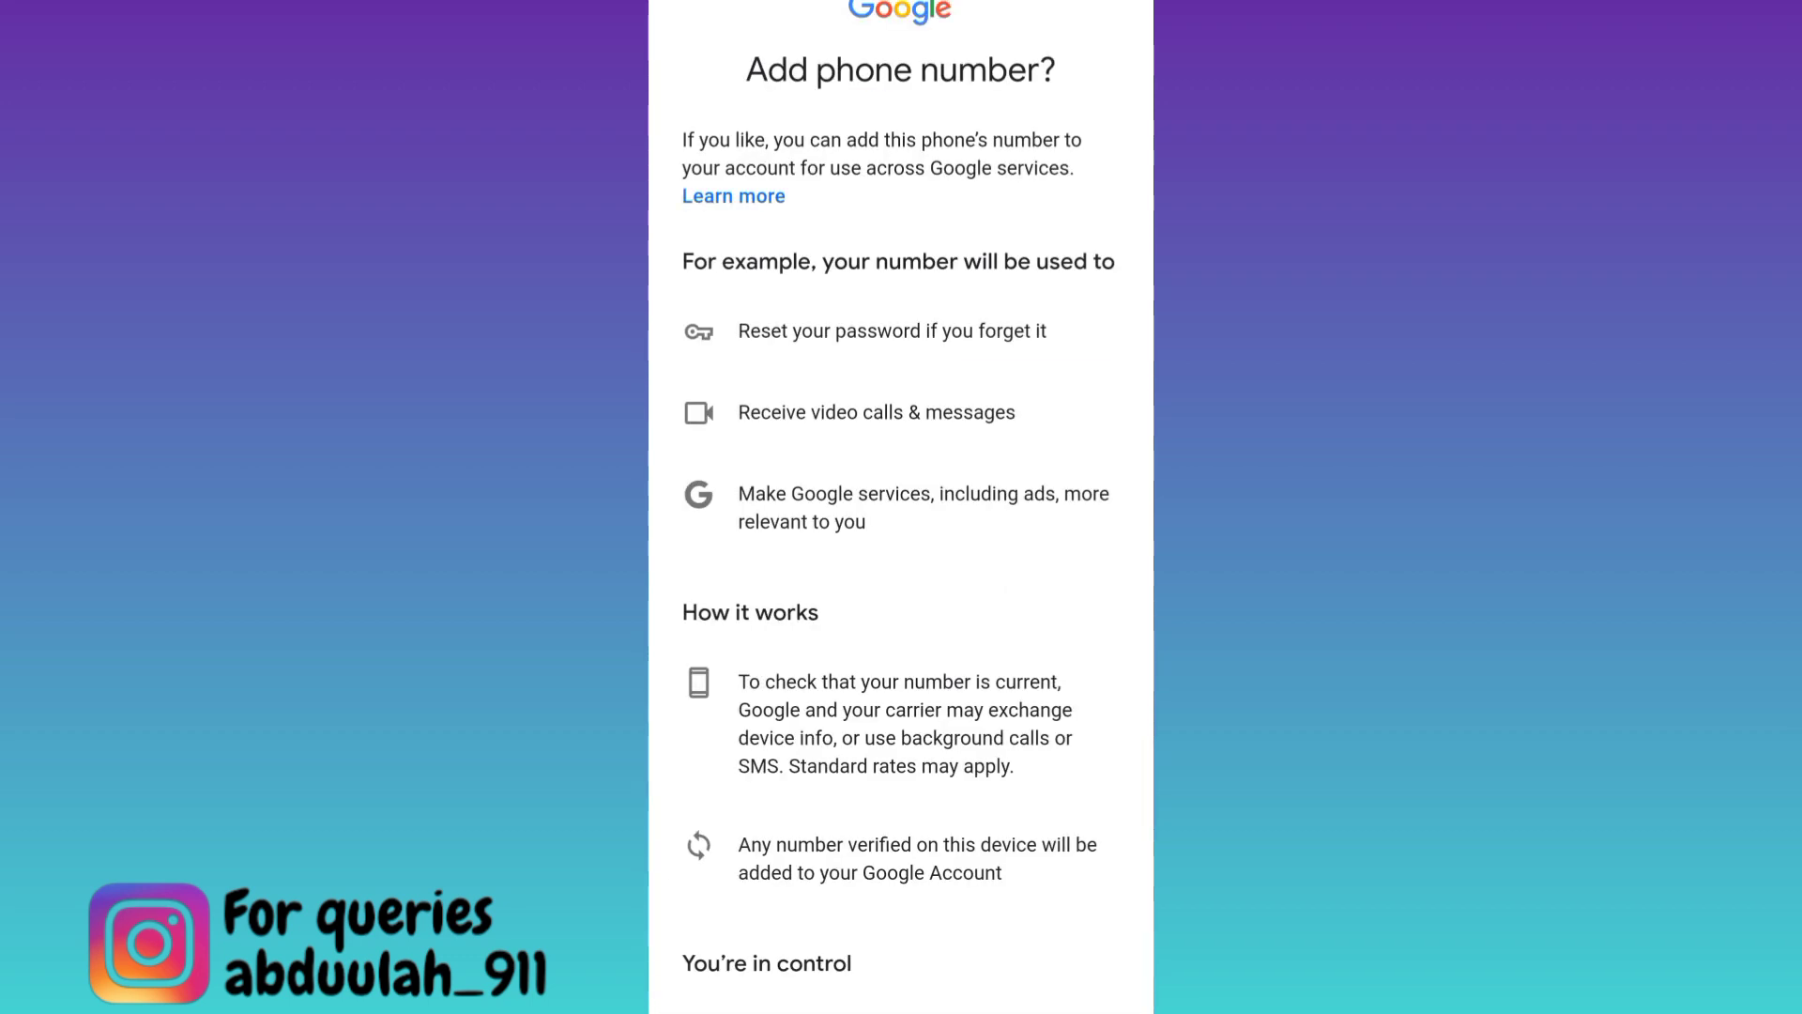
{"action": "scroll", "coordinate": [903, 564], "scroll_direction": "down", "scroll_amount": 5}
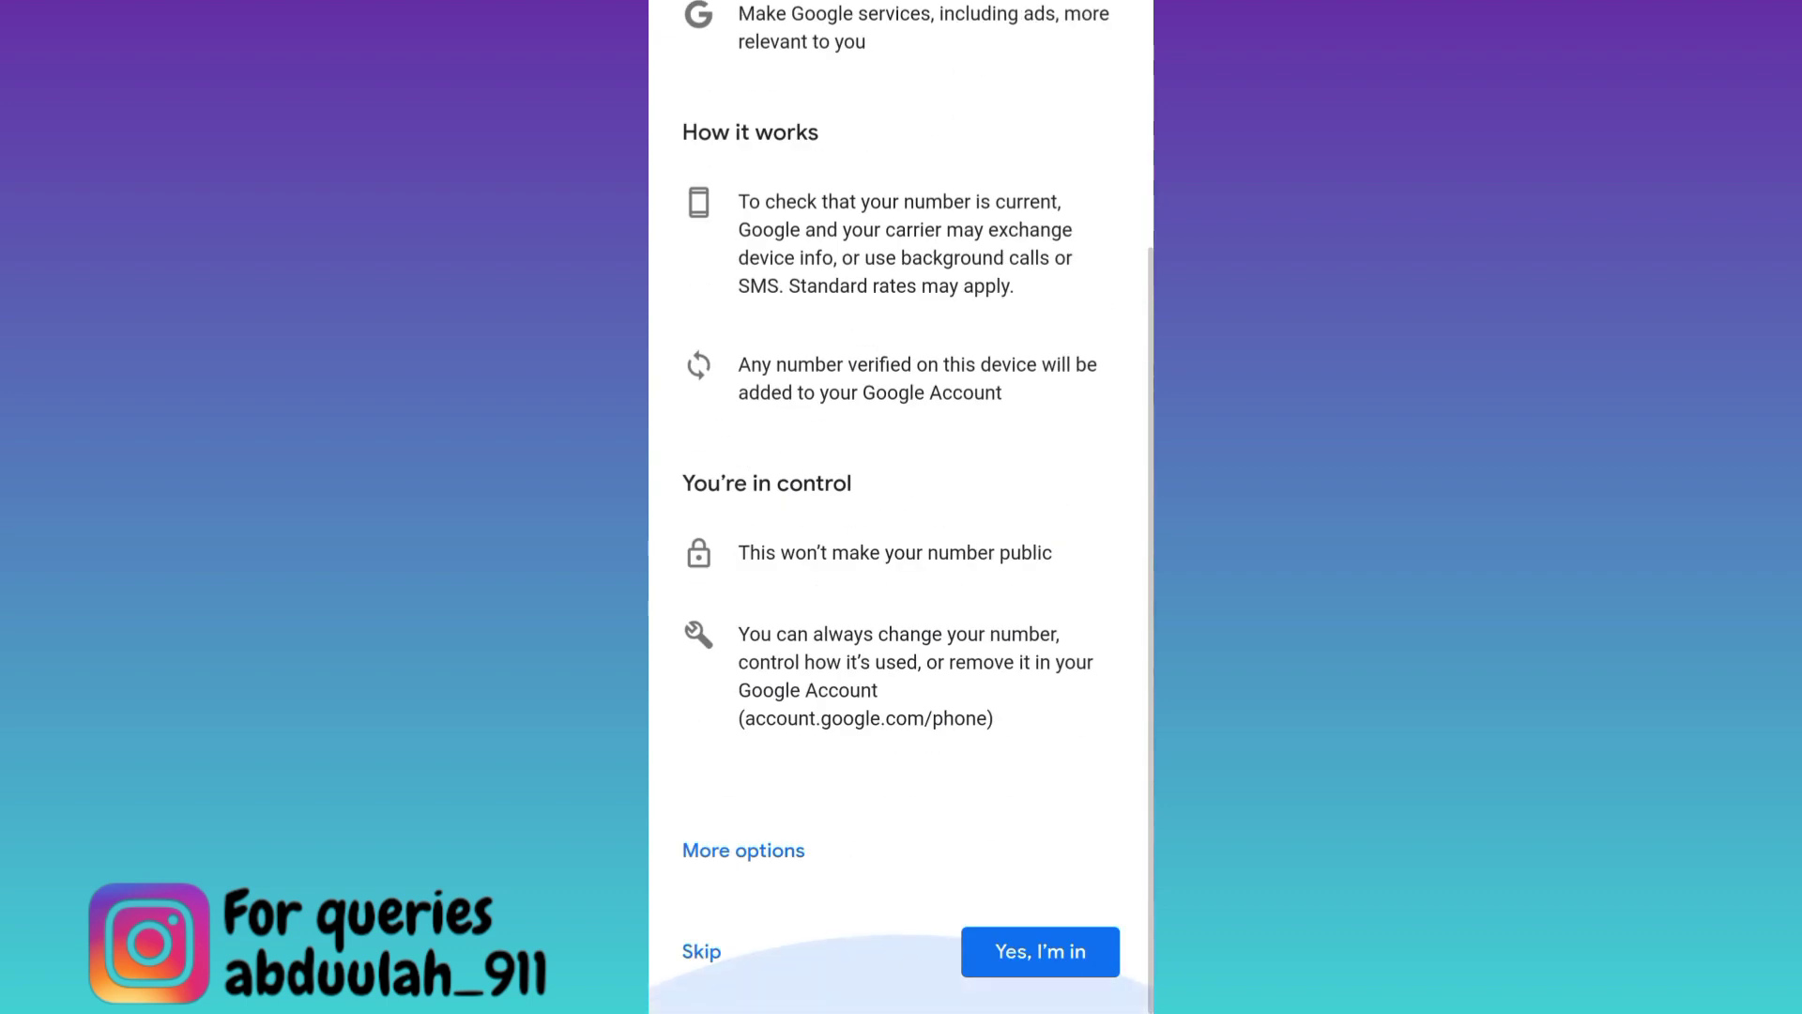
{"action": "left_click", "coordinate": [702, 951]}
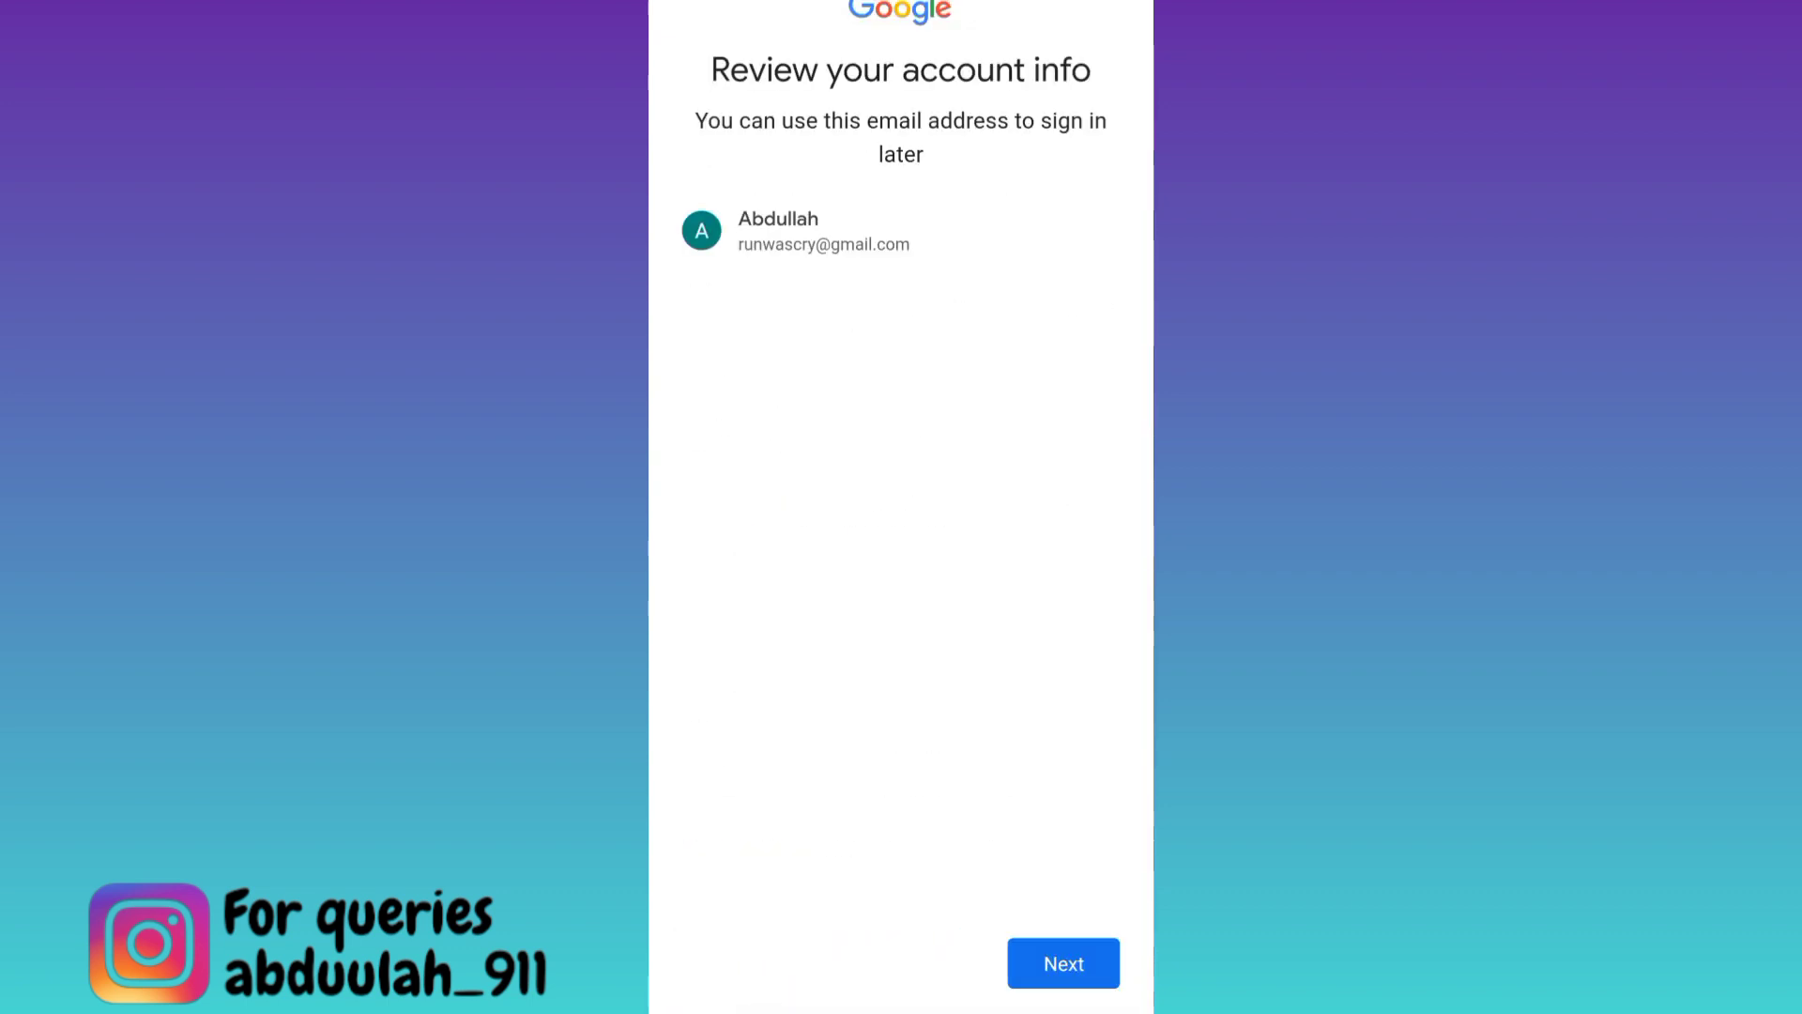
{"action": "left_click", "coordinate": [1063, 962]}
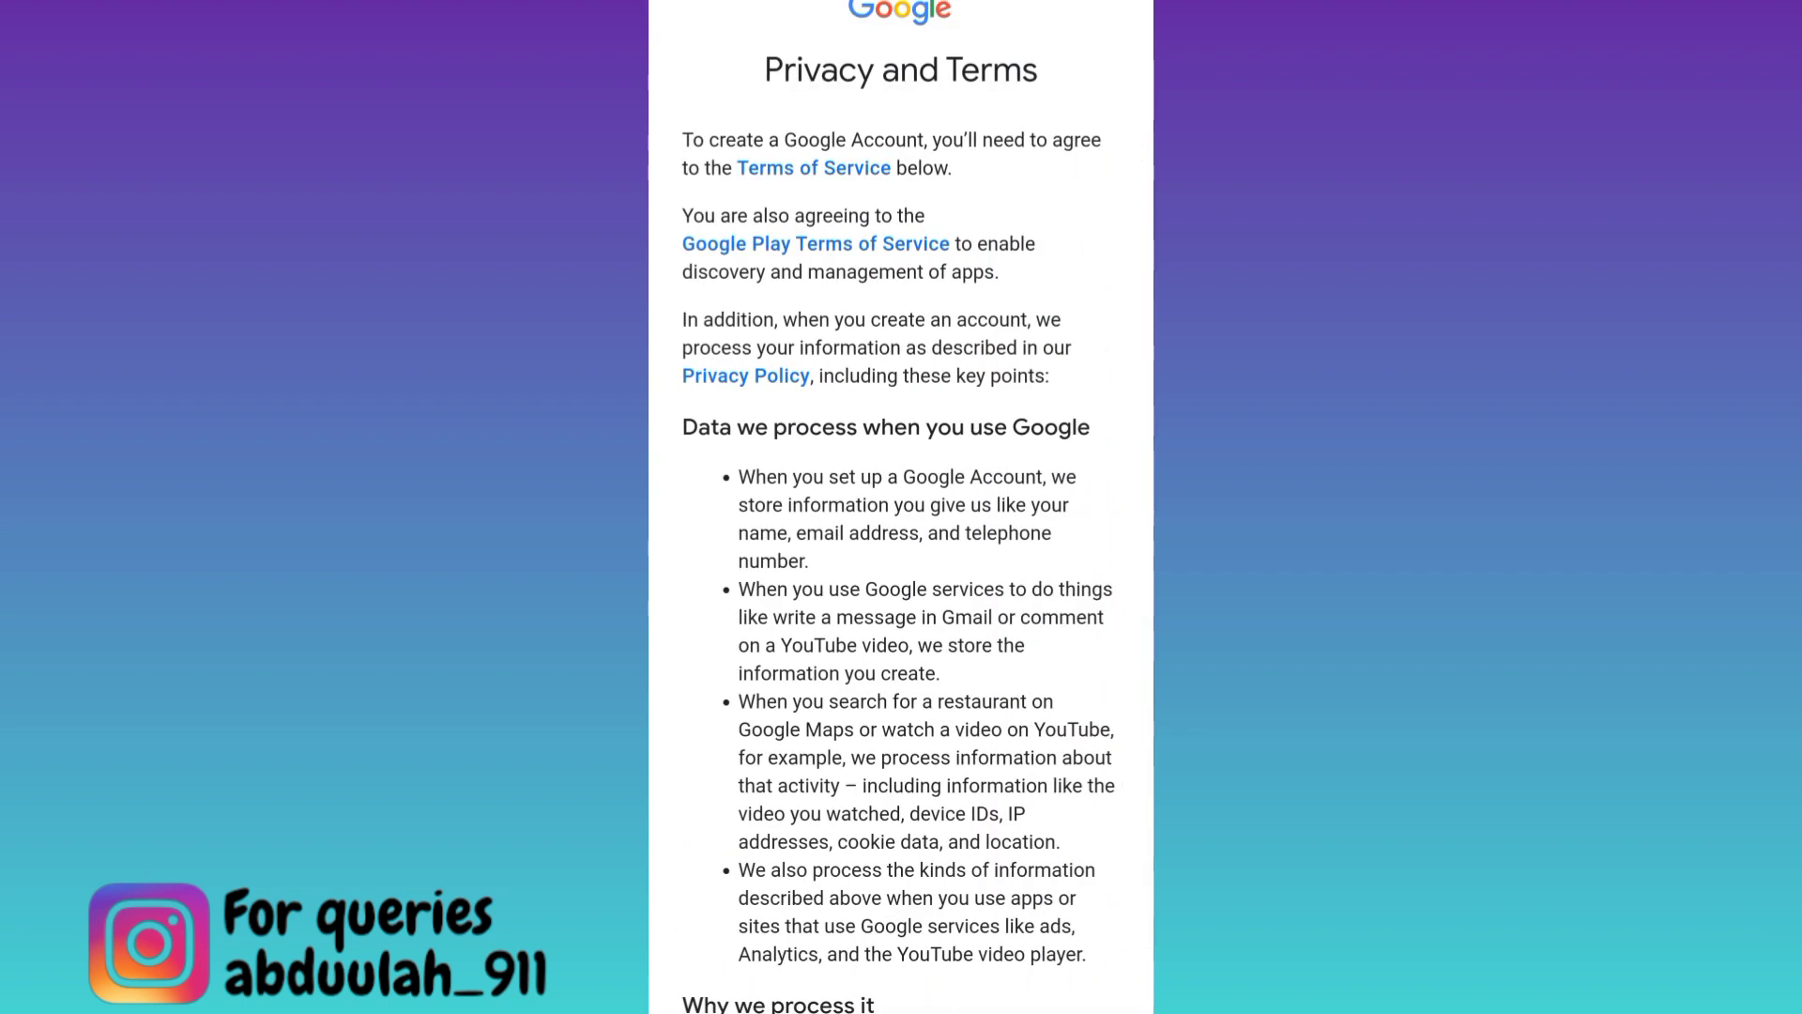
{"action": "scroll", "coordinate": [902, 564], "scroll_direction": "down", "scroll_amount": 15}
{"action": "left_click", "coordinate": [1054, 951]}
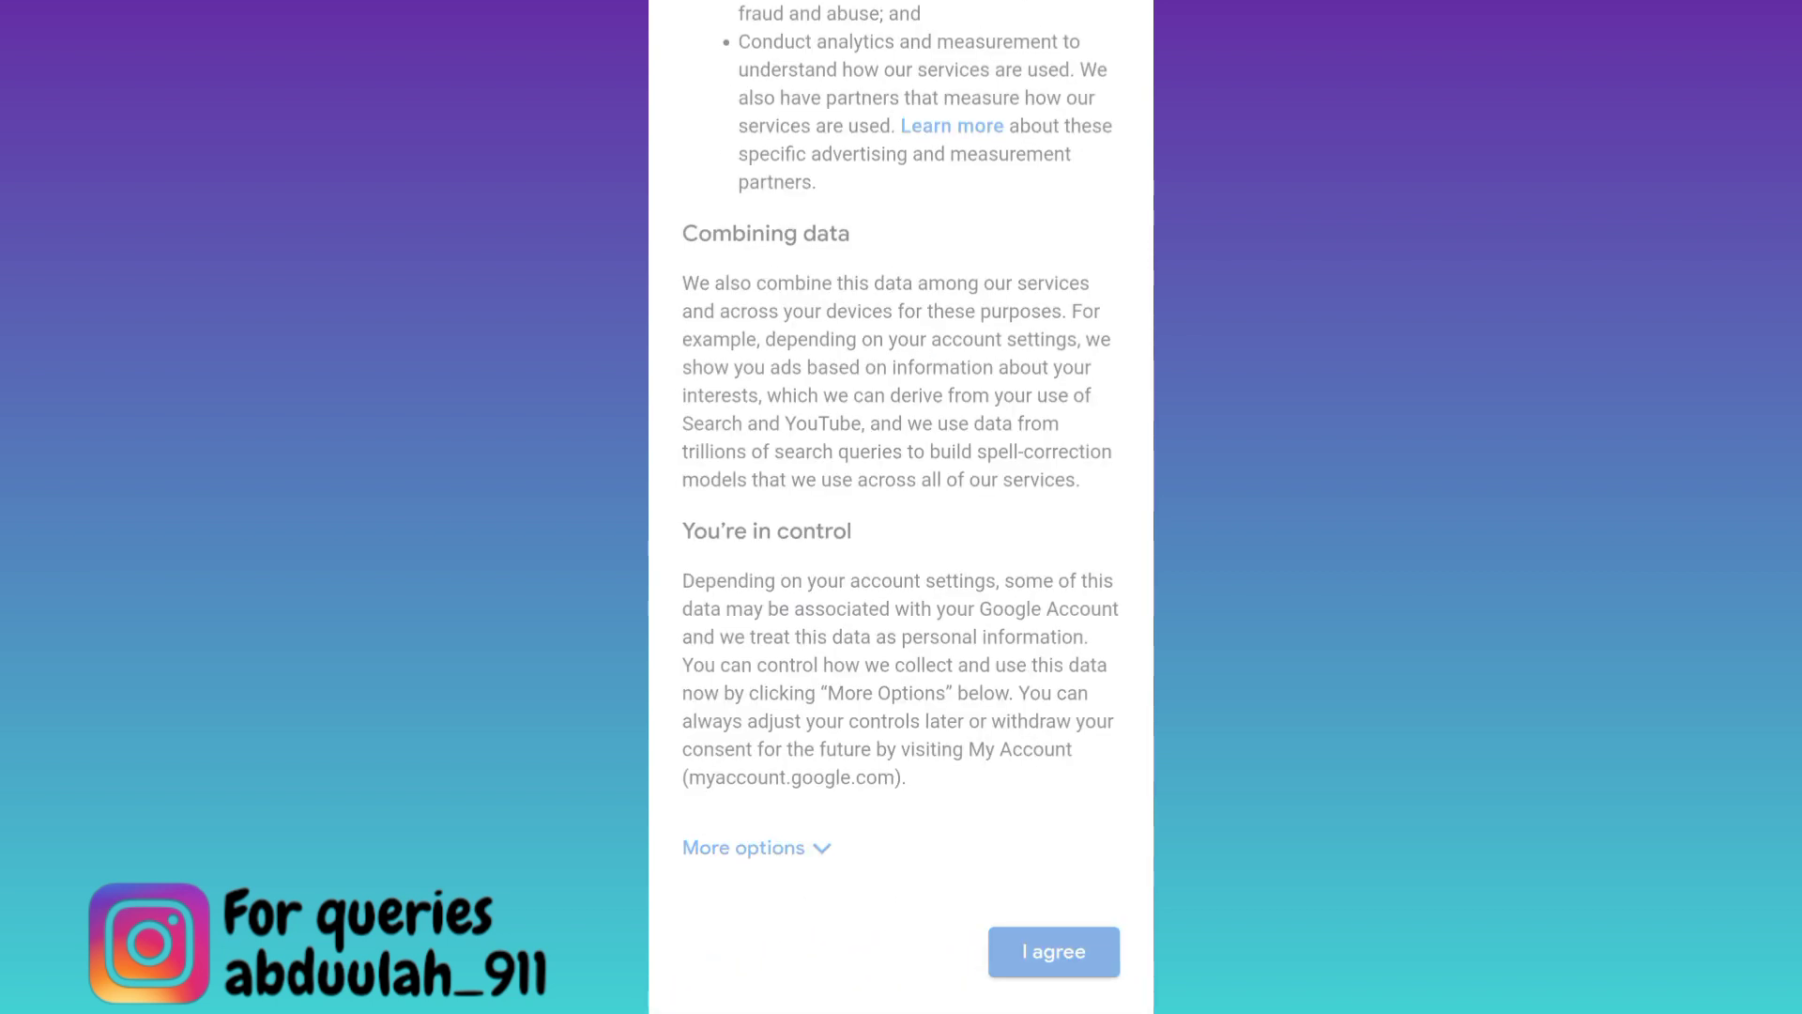